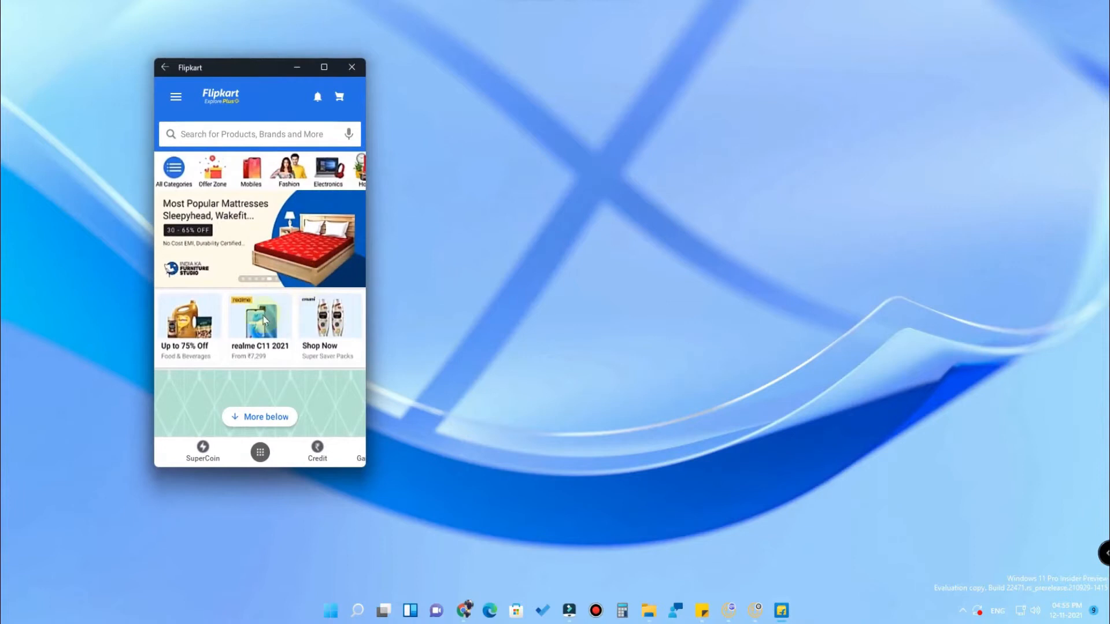
# Step: Browse the deals on the Flipkart app's home page, first in the small window and with the window maximized
pyautogui.scroll(-2, 263, 326)
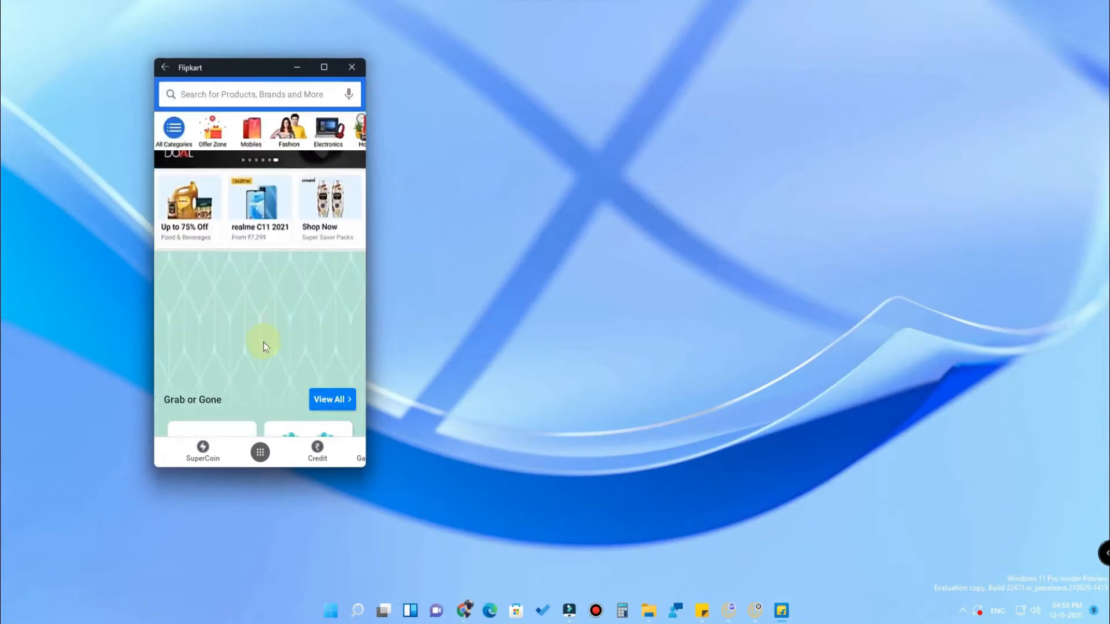
pyautogui.scroll(-1, 266, 341)
pyautogui.scroll(-1, 277, 356)
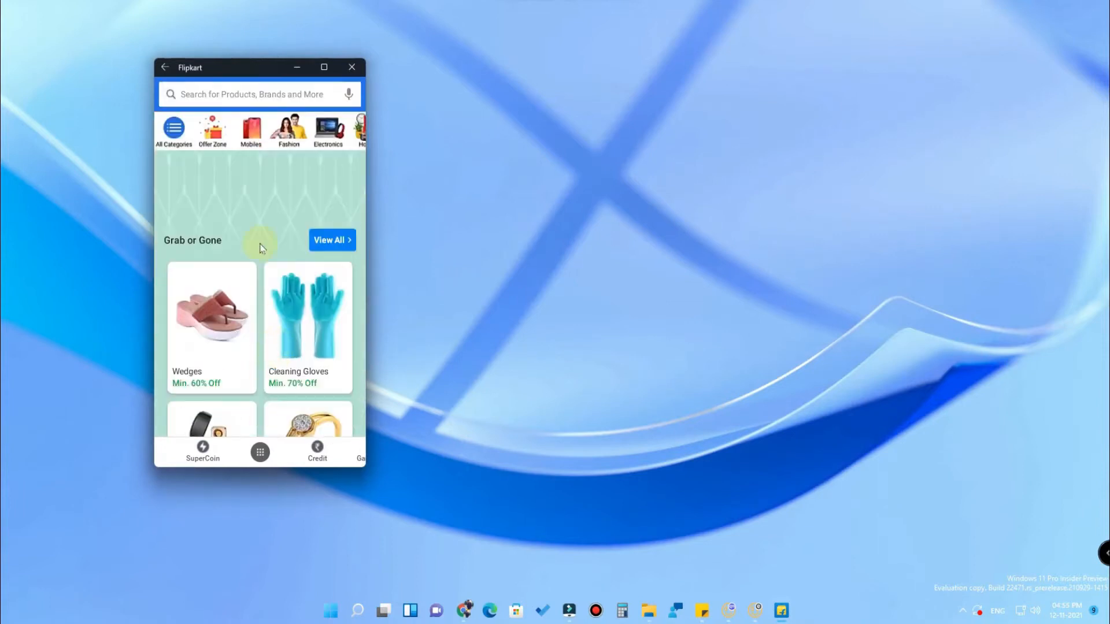
pyautogui.click(321, 65)
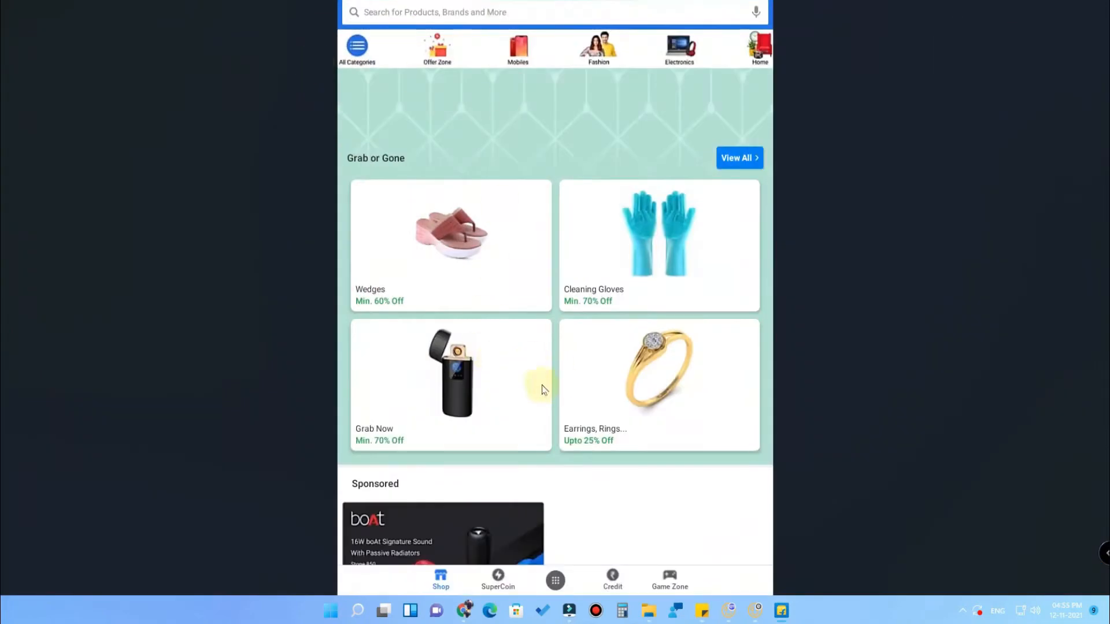
pyautogui.scroll(-2, 563, 382)
pyautogui.scroll(-6, 567, 378)
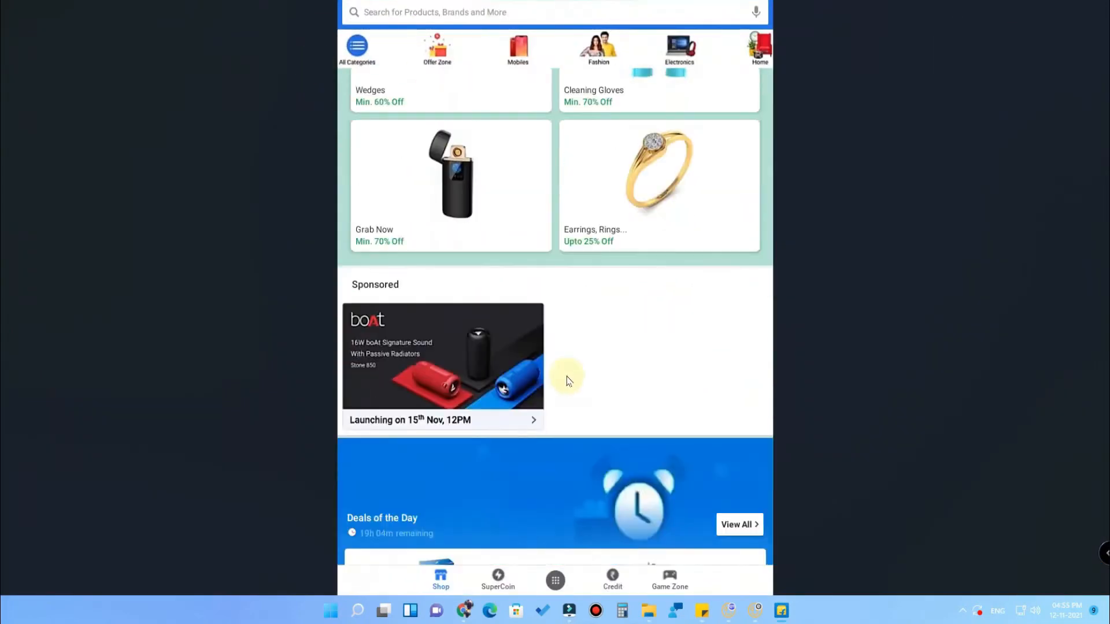
pyautogui.scroll(-2, 566, 379)
pyautogui.scroll(-6, 567, 383)
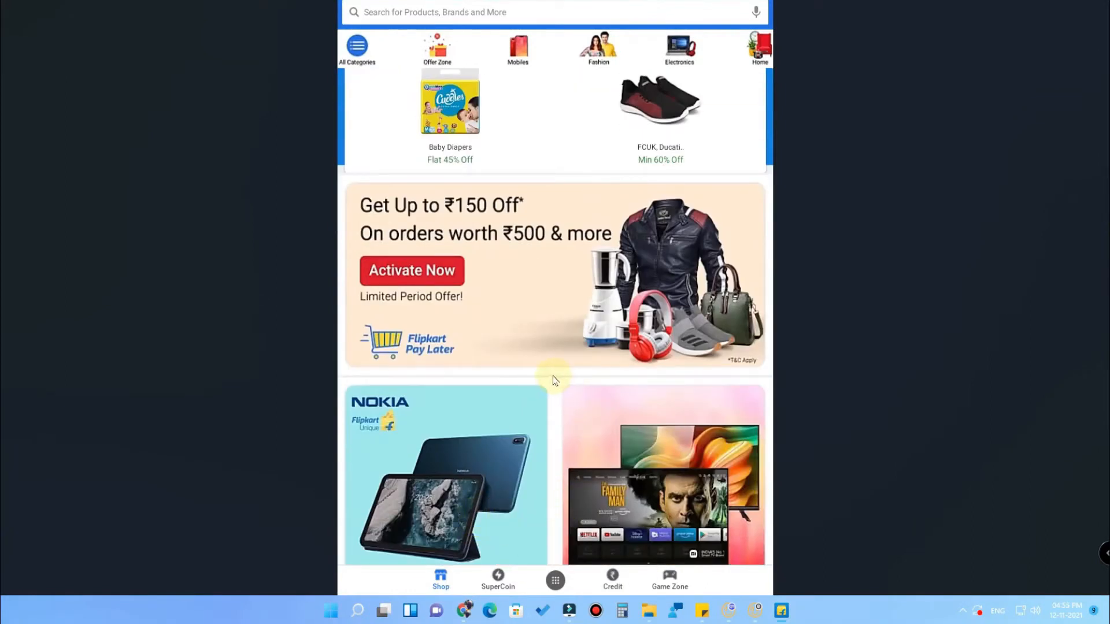
# Step: Restore the maximized Flipkart window to its smaller size, reposition it slightly and minimize it
pyautogui.press('super+Down')
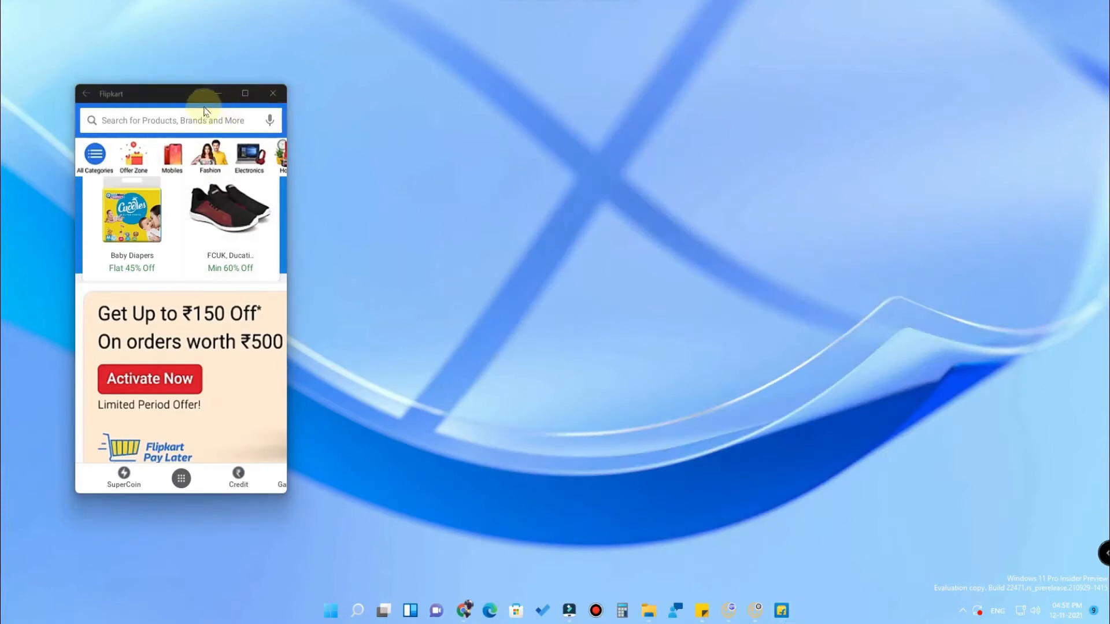
pyautogui.moveTo(176, 90); pyautogui.dragTo(179, 89)
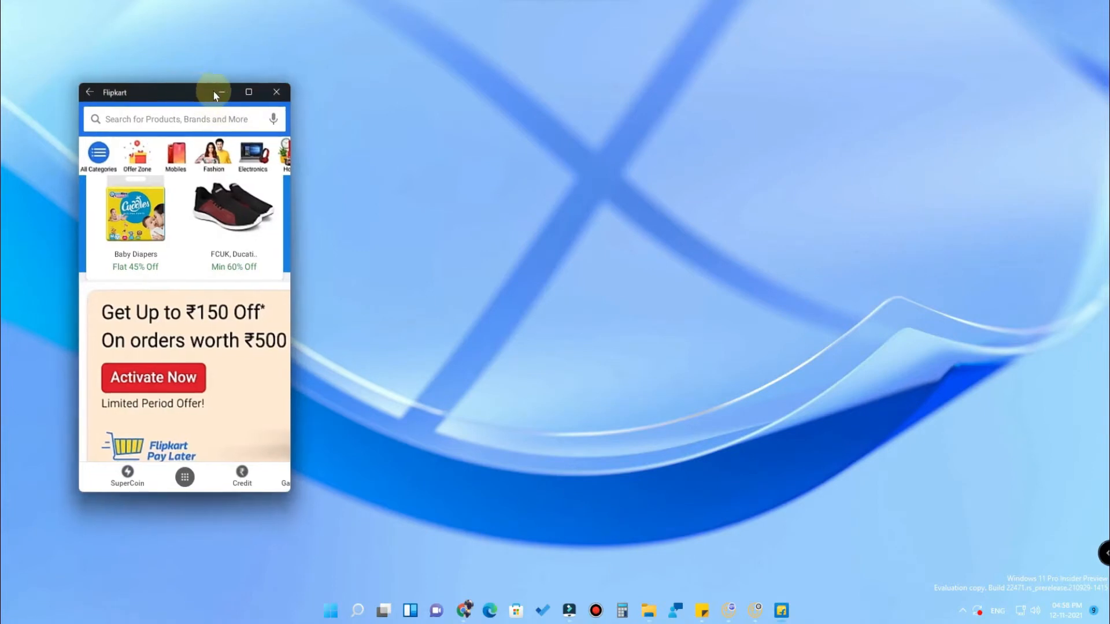
pyautogui.click(220, 92)
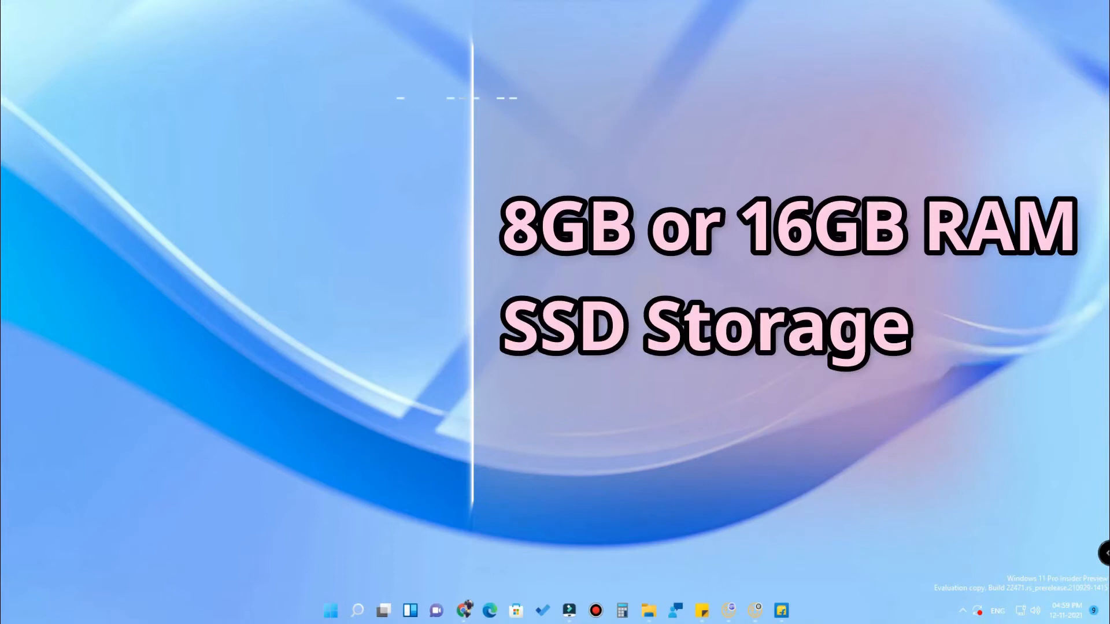
# Step: Switch to Feedback Hub to view the Windows build and Insider status, and minimize it
pyautogui.click(676, 611)
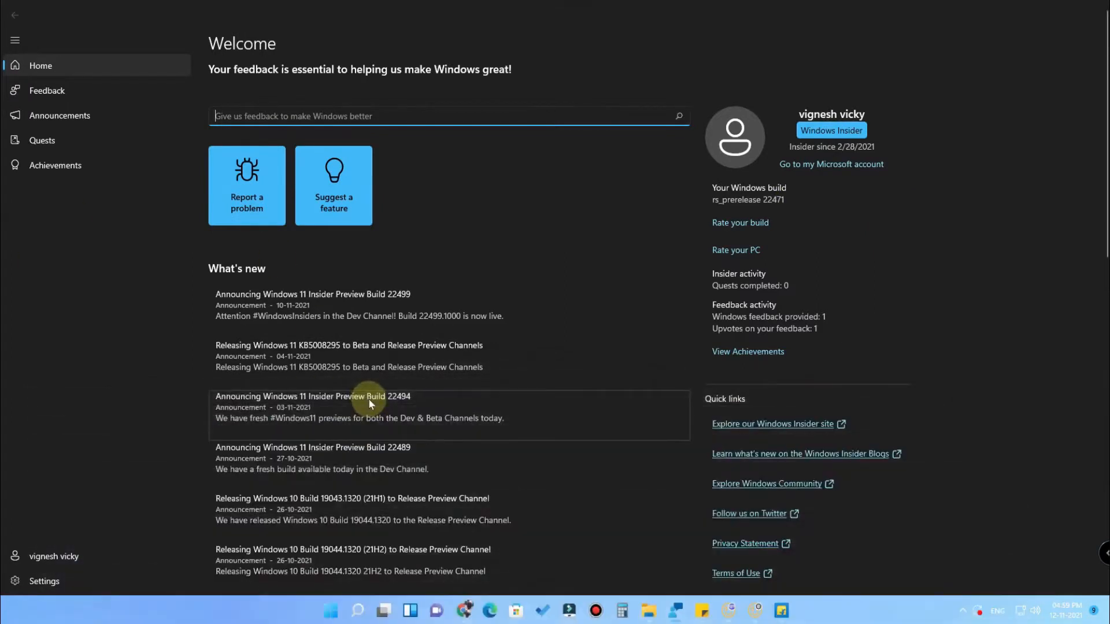
pyautogui.click(1056, 3)
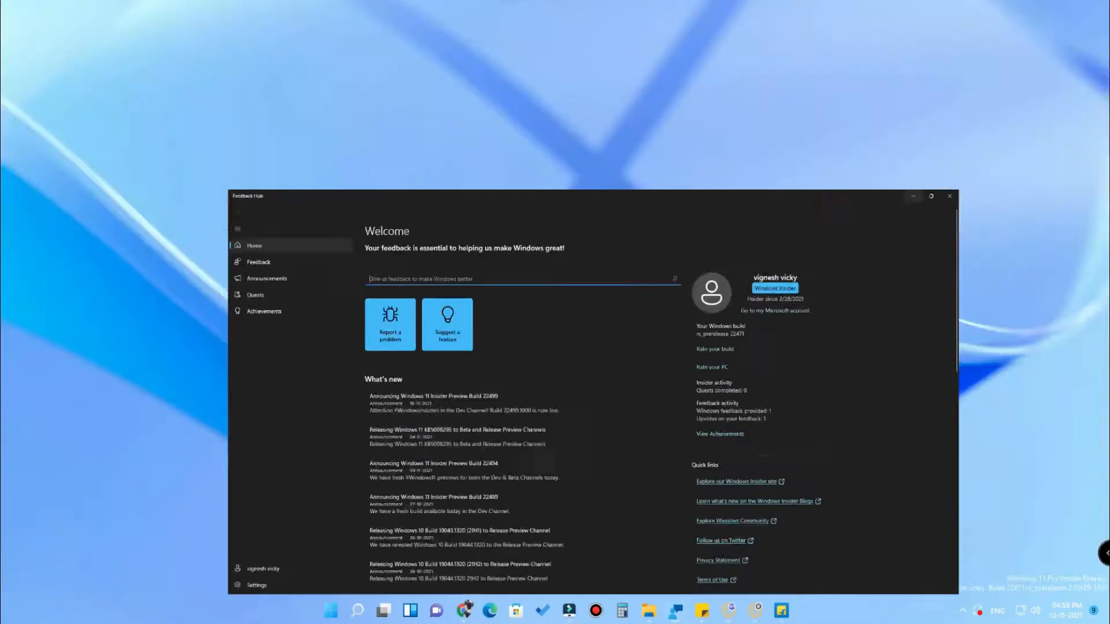
# Step: Open the Windows Update page in Settings to check the pending Insider Preview updates
pyautogui.rightClick(333, 609)
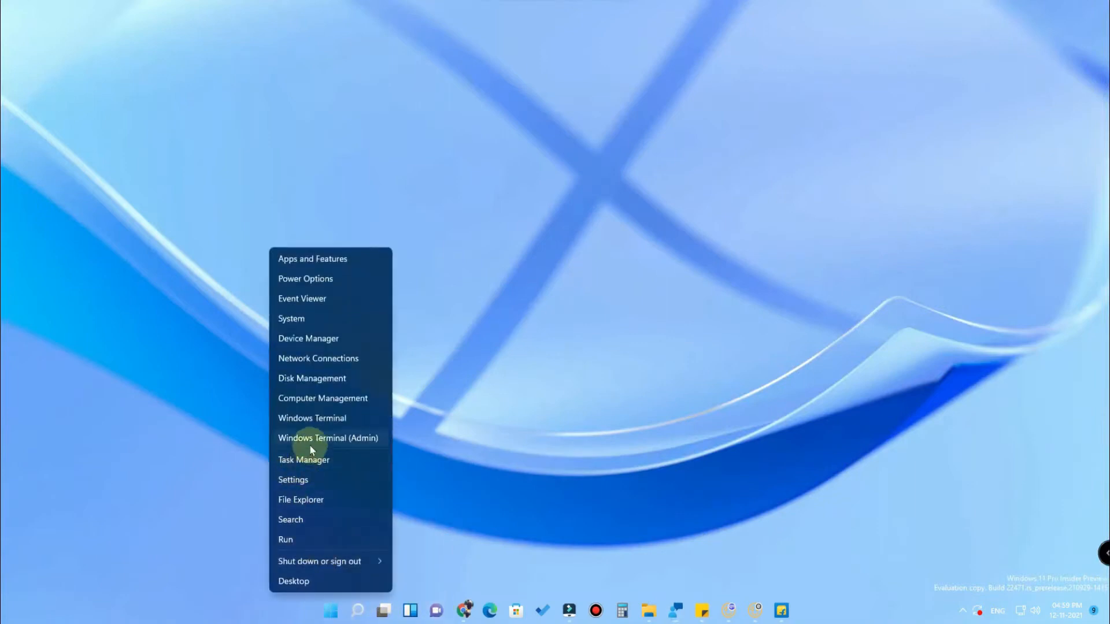
pyautogui.click(297, 319)
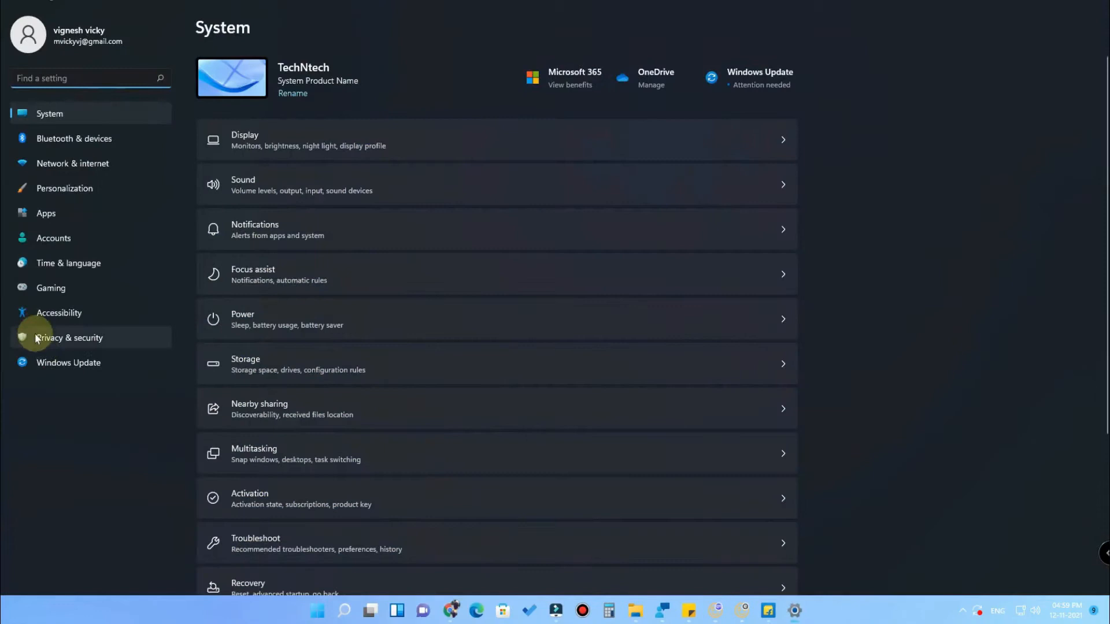
pyautogui.click(48, 361)
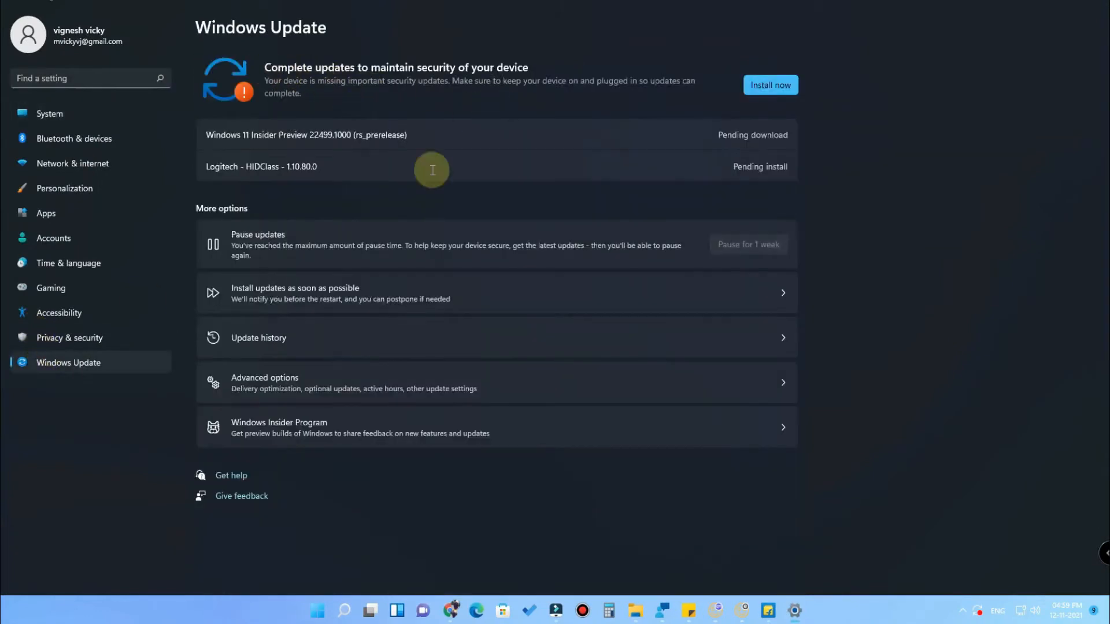
# Step: Review the available channels in the Windows Insider Program's Insider settings, return to the System page and close Settings
pyautogui.click(360, 430)
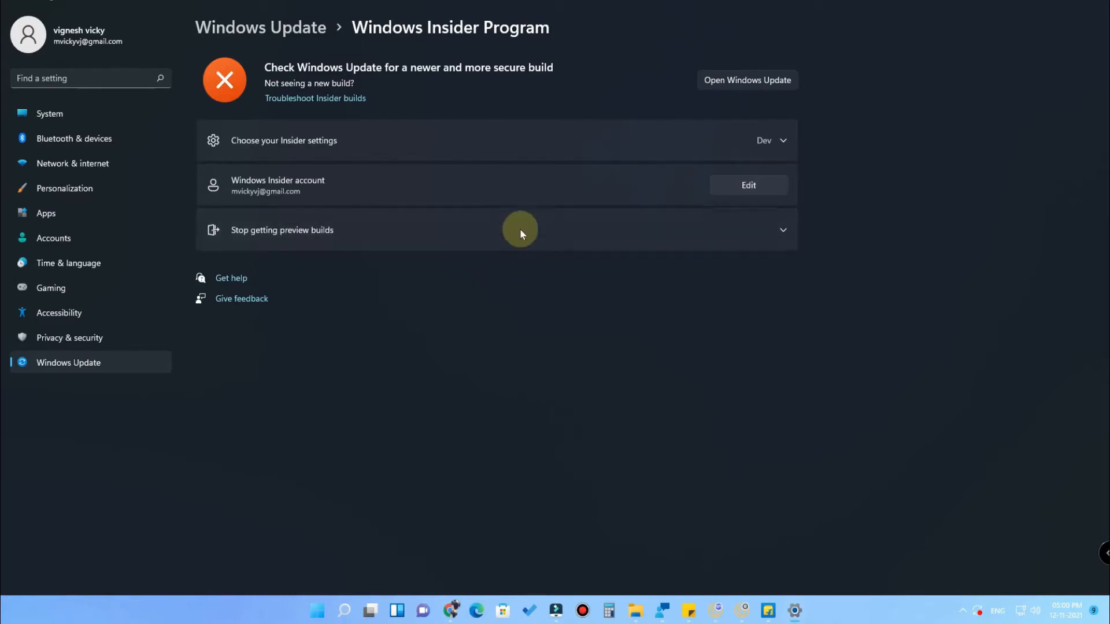
pyautogui.click(675, 143)
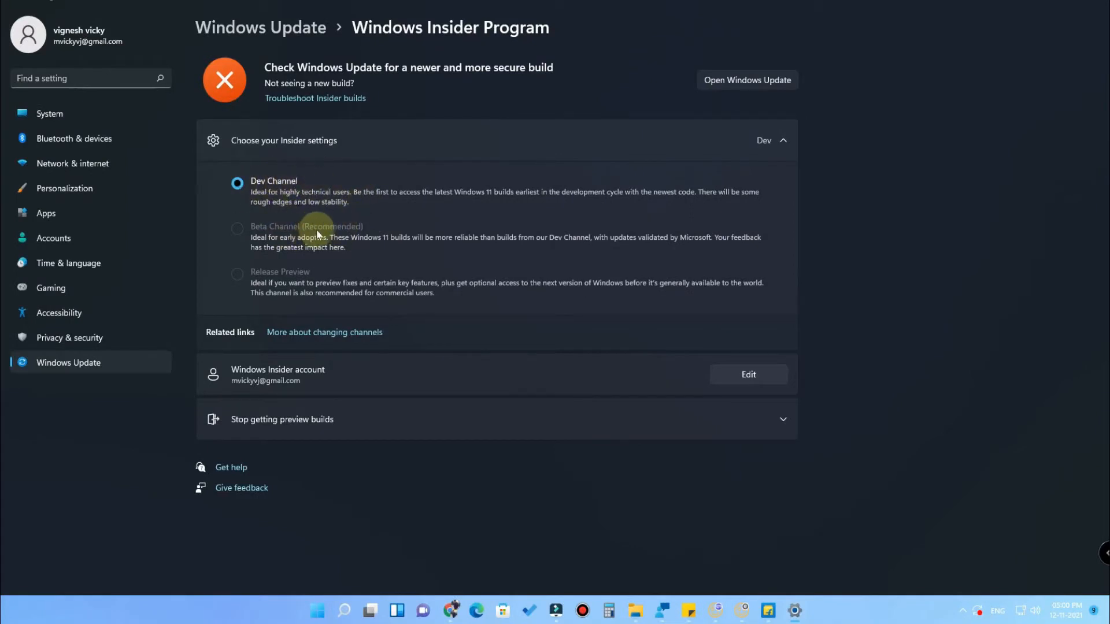
pyautogui.click(327, 152)
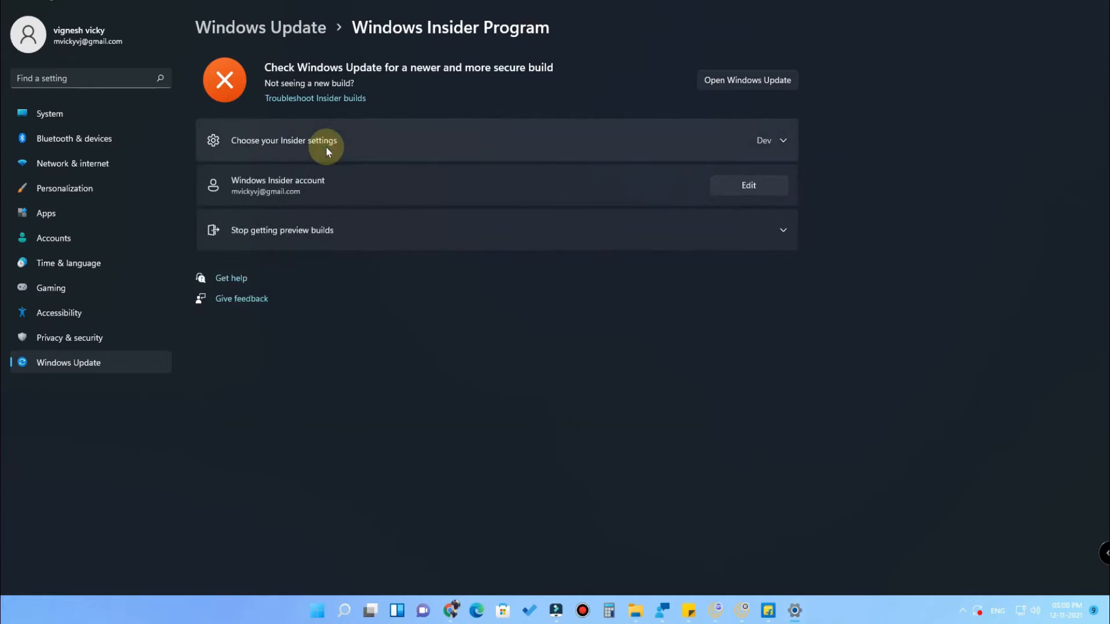
pyautogui.click(16, 2)
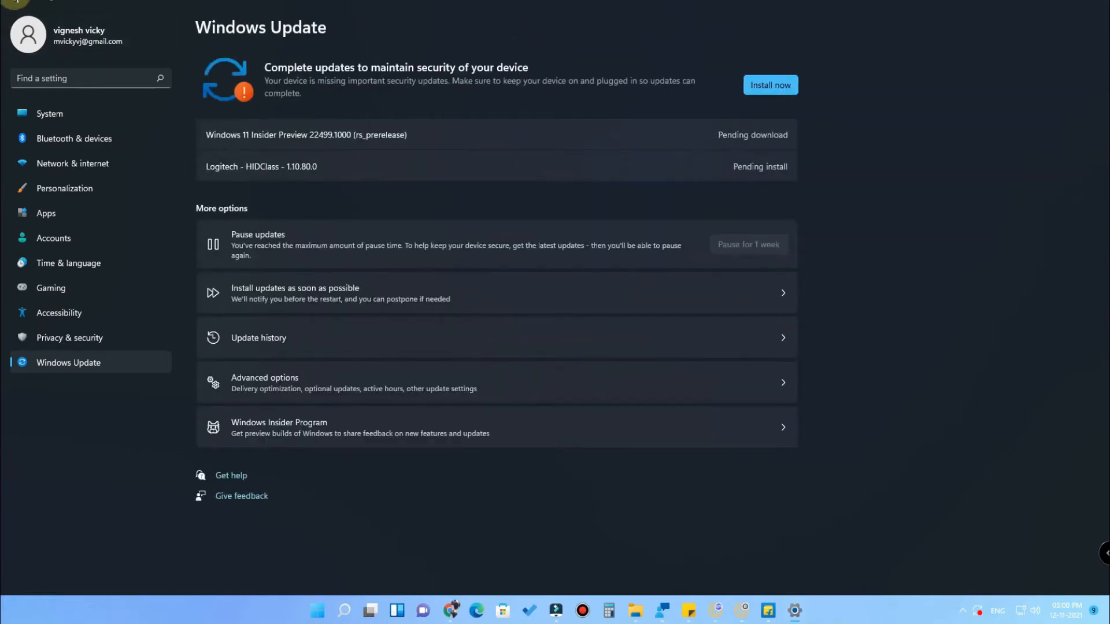
pyautogui.click(17, 2)
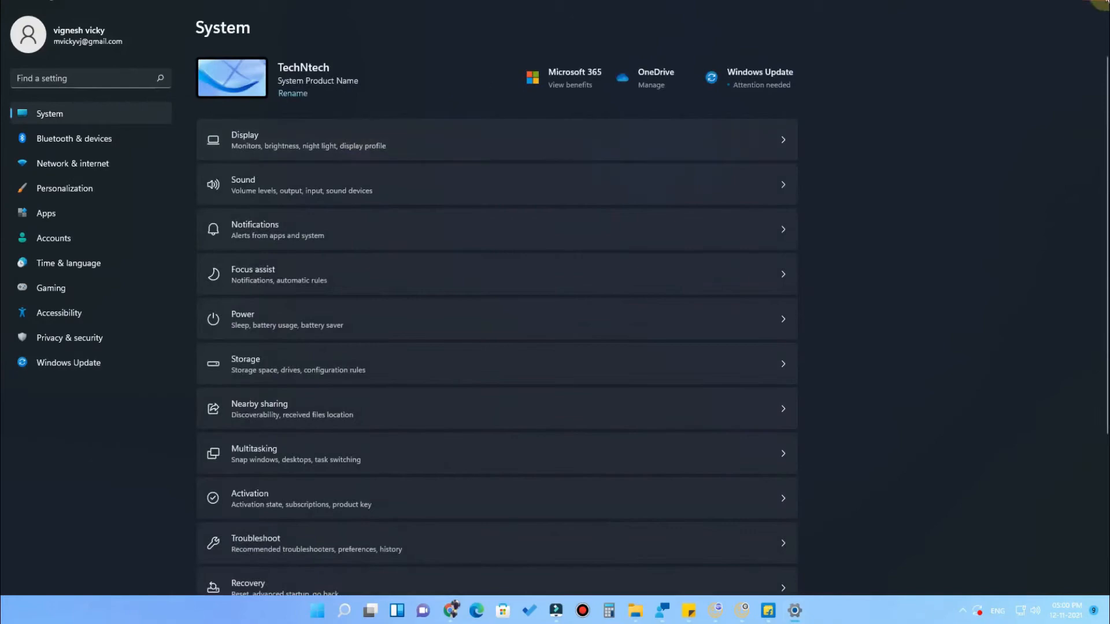
pyautogui.click(1096, 2)
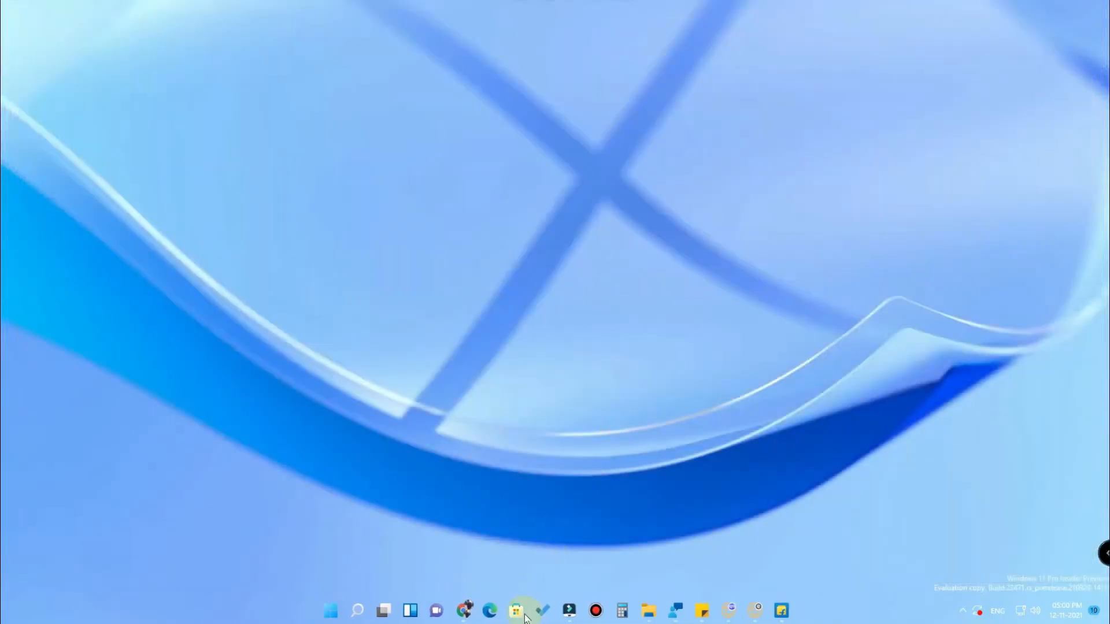
# Step: Switch to Microsoft Store, check its version in the app settings and view the library's updates before returning to the desktop
pyautogui.click(522, 616)
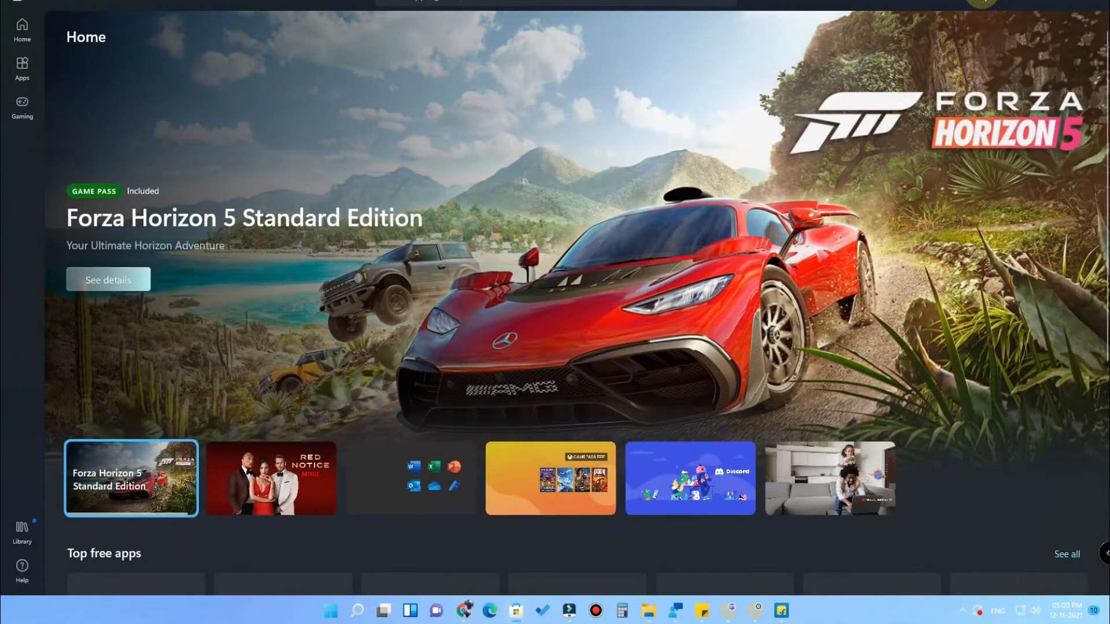
pyautogui.click(985, 3)
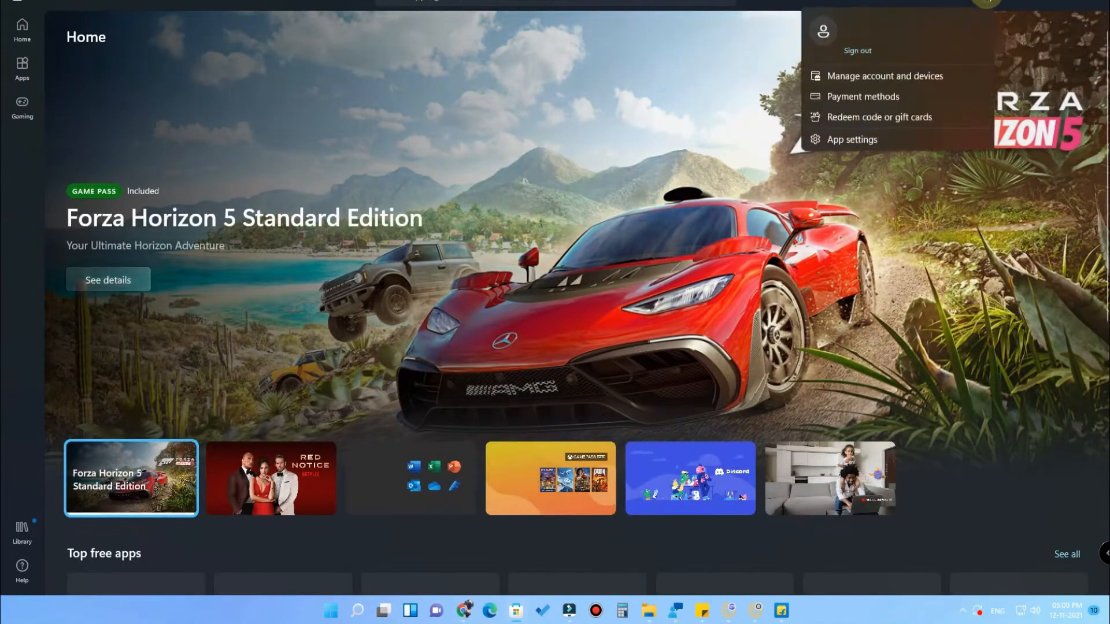
pyautogui.click(867, 140)
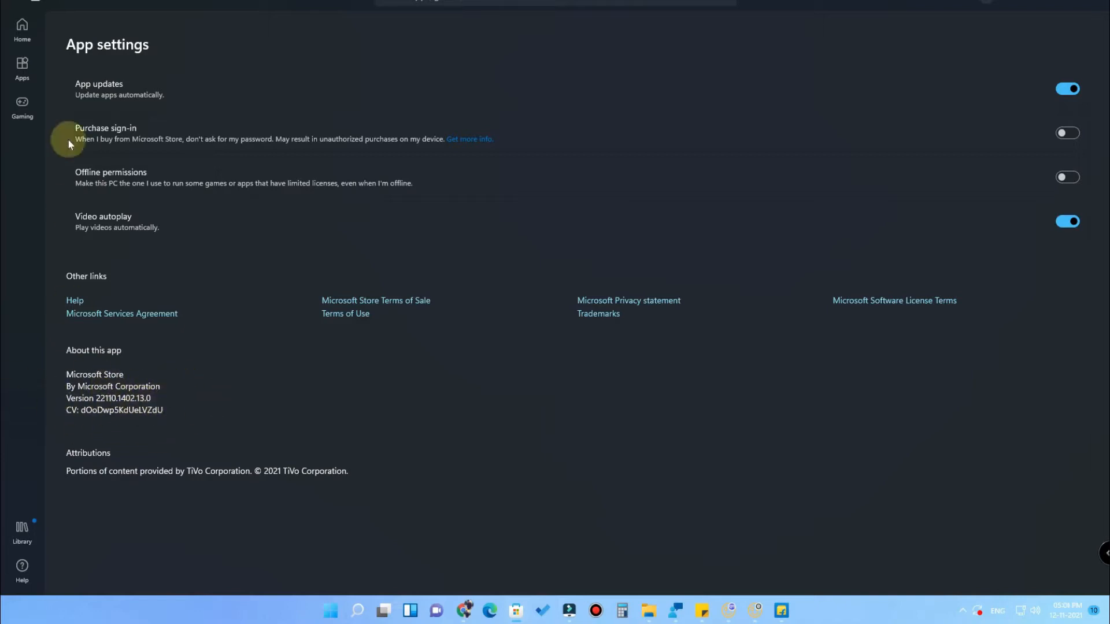
pyautogui.click(23, 533)
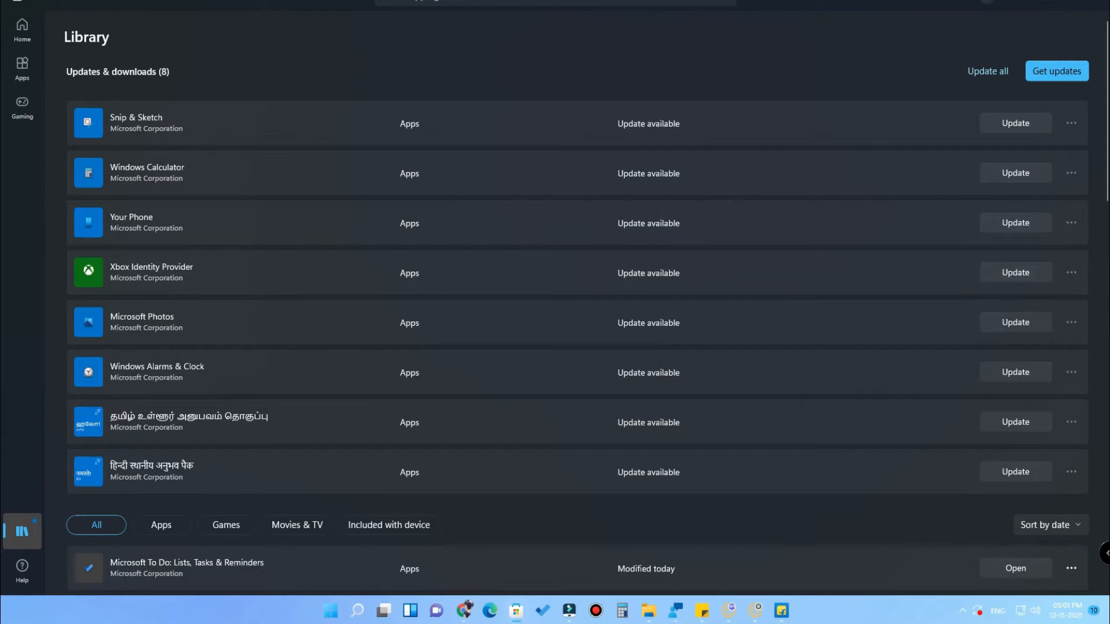
pyautogui.press('super+d')
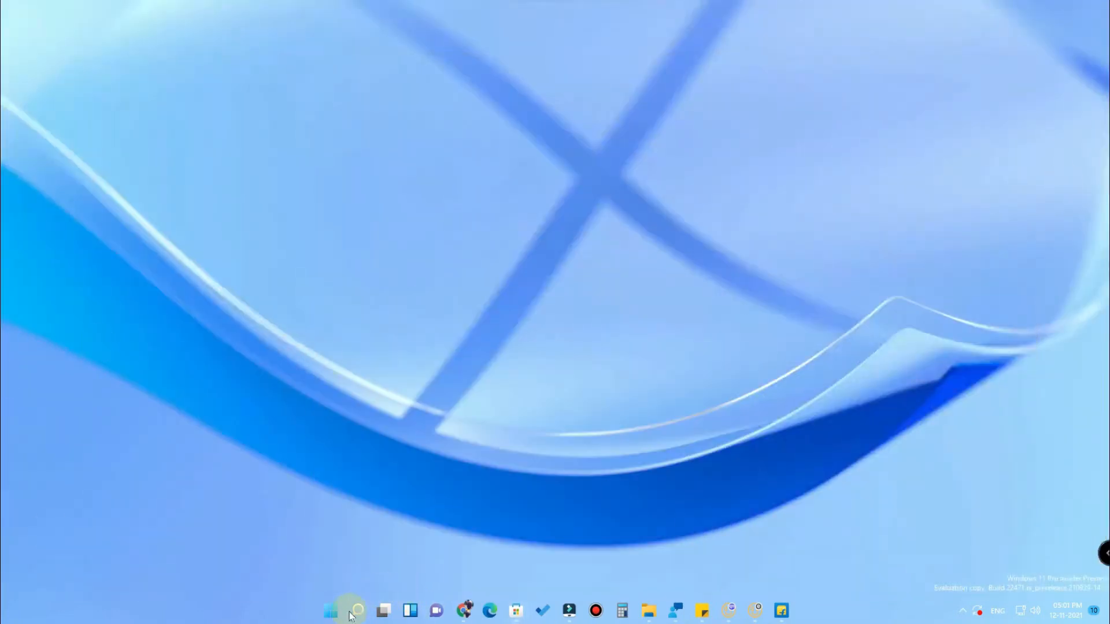
# Step: Search Windows for "windows", open Windows Subsystem for Android Settings to view its options, and minimize it
pyautogui.click(351, 615)
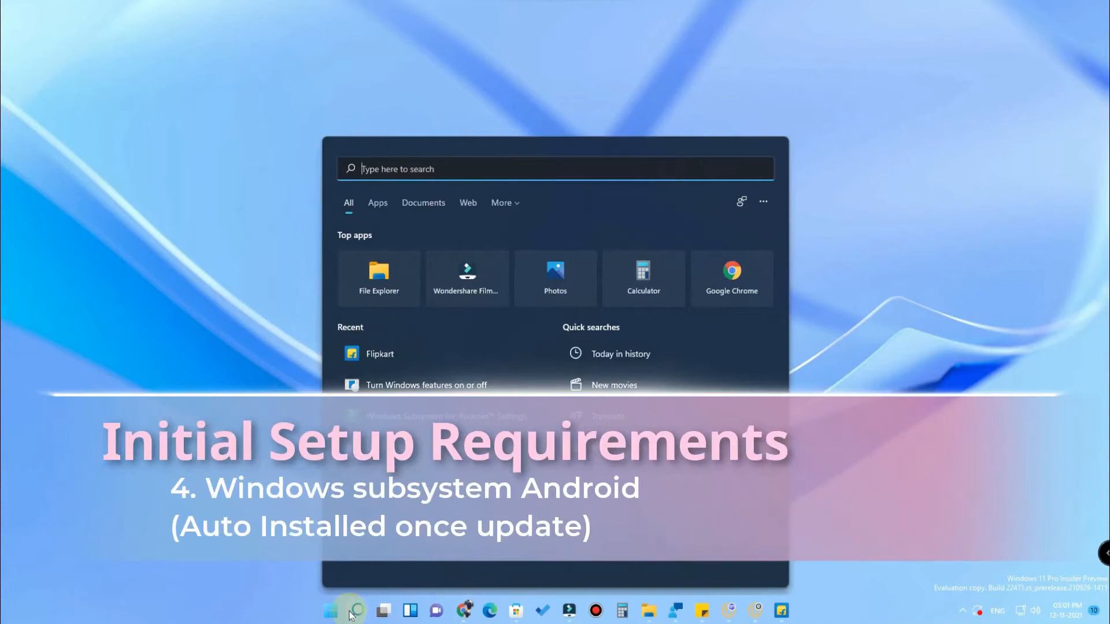
pyautogui.write('windd')
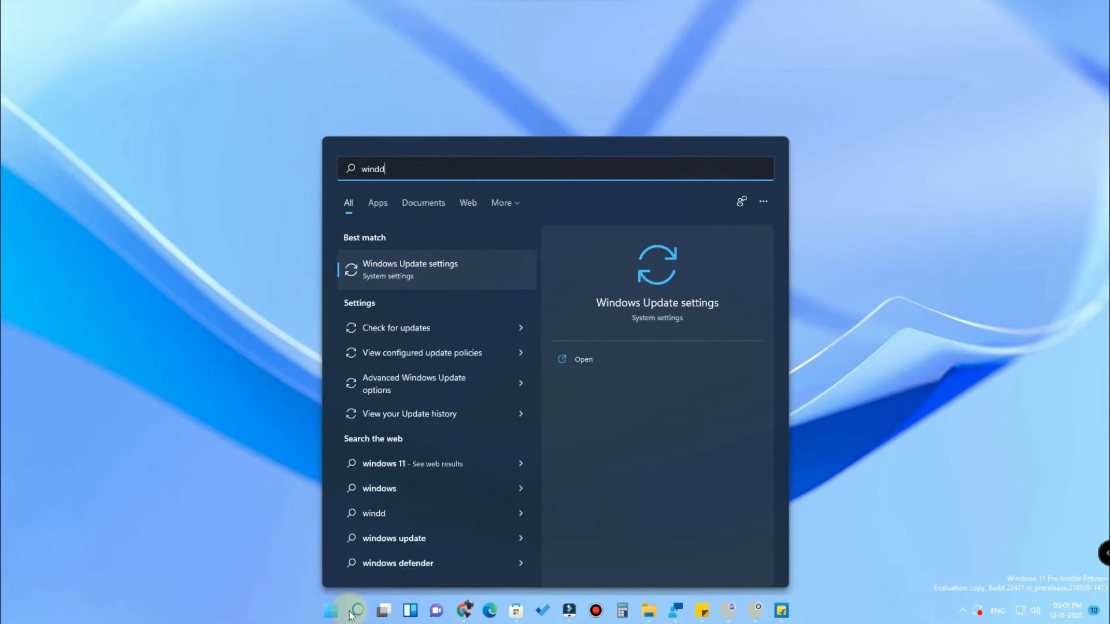
pyautogui.press('BackSpace')
pyautogui.press('BackSpace')
pyautogui.write('dows')
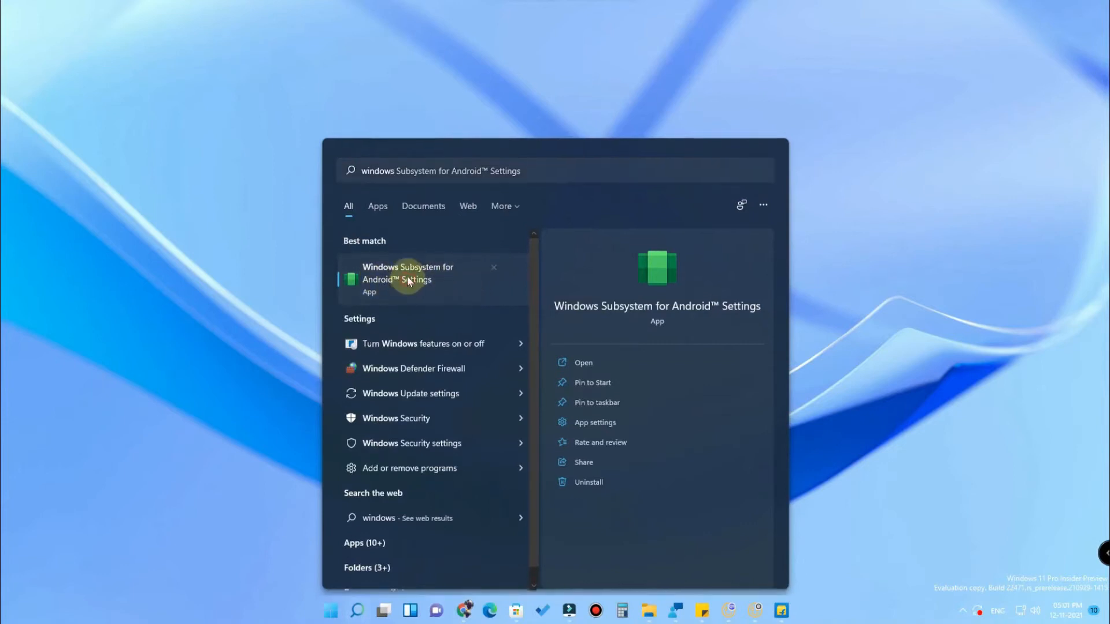
pyautogui.click(407, 277)
pyautogui.moveTo(529, 13); pyautogui.dragTo(558, 13)
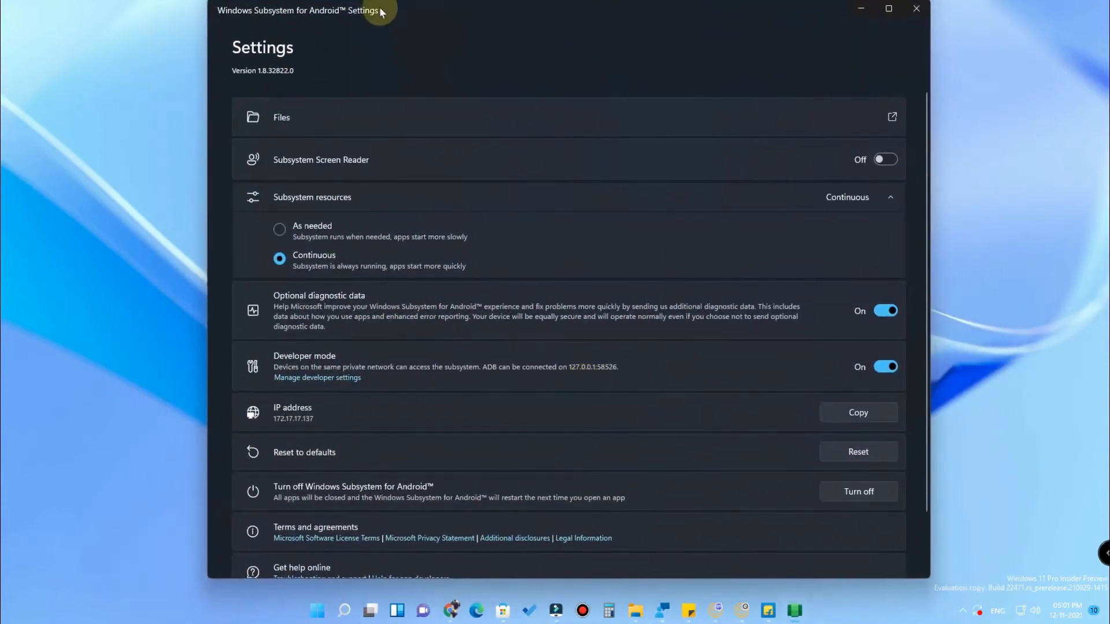
pyautogui.click(861, 10)
# Step: Switch back to the Microsoft Store library to look at its app update options, and minimize it
pyautogui.click(503, 610)
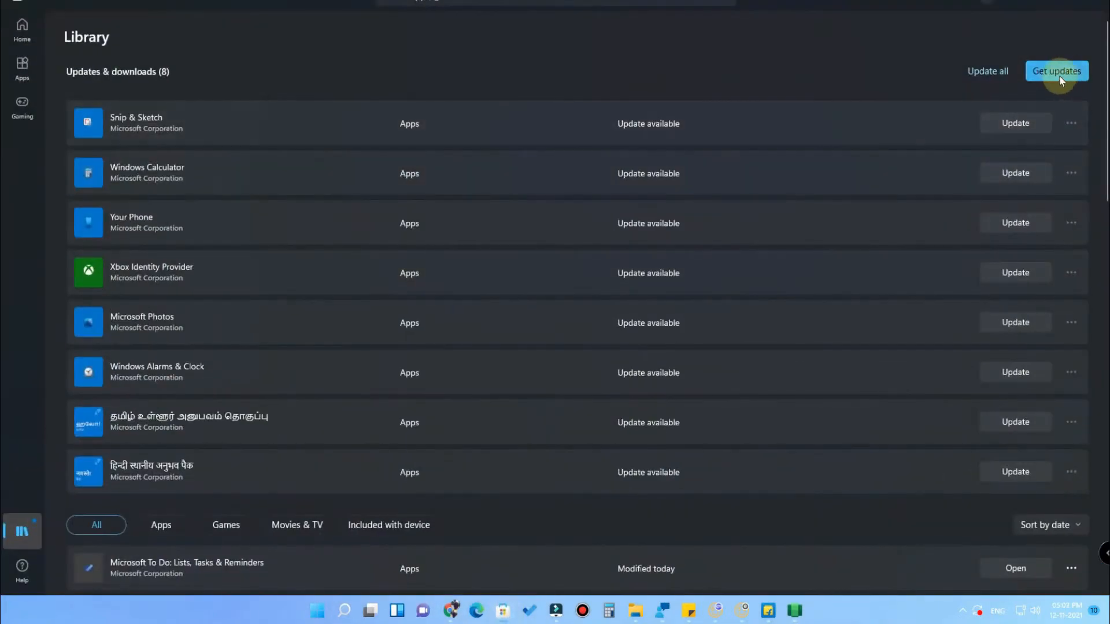
pyautogui.click(1030, 8)
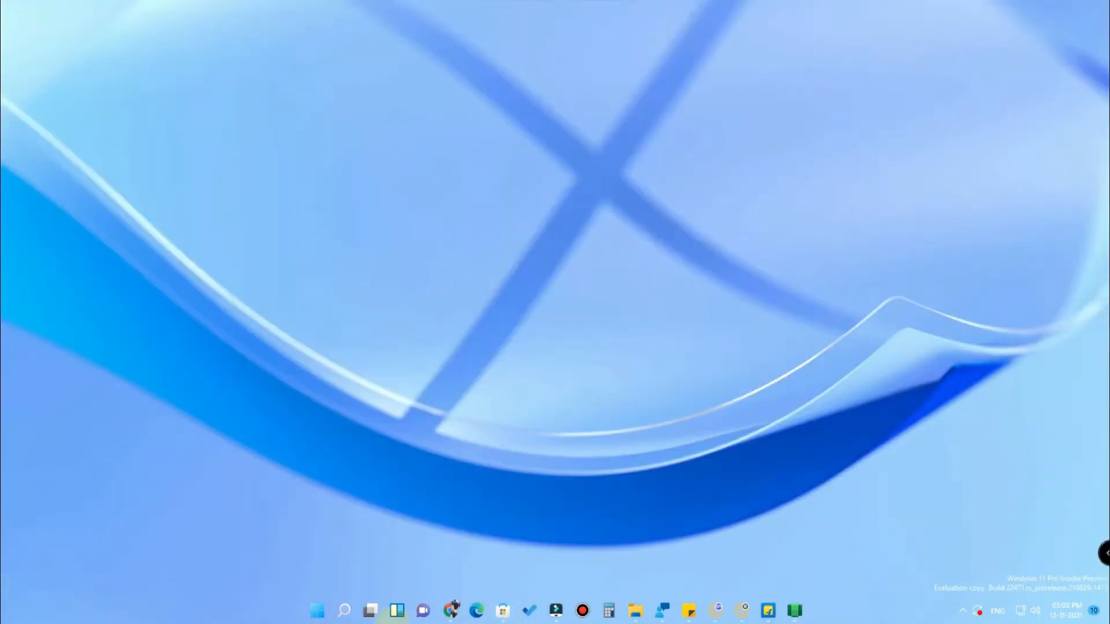
# Step: Search Windows for "amazon Appstore", open the app to view its sign-in page, and minimize it
pyautogui.click(345, 613)
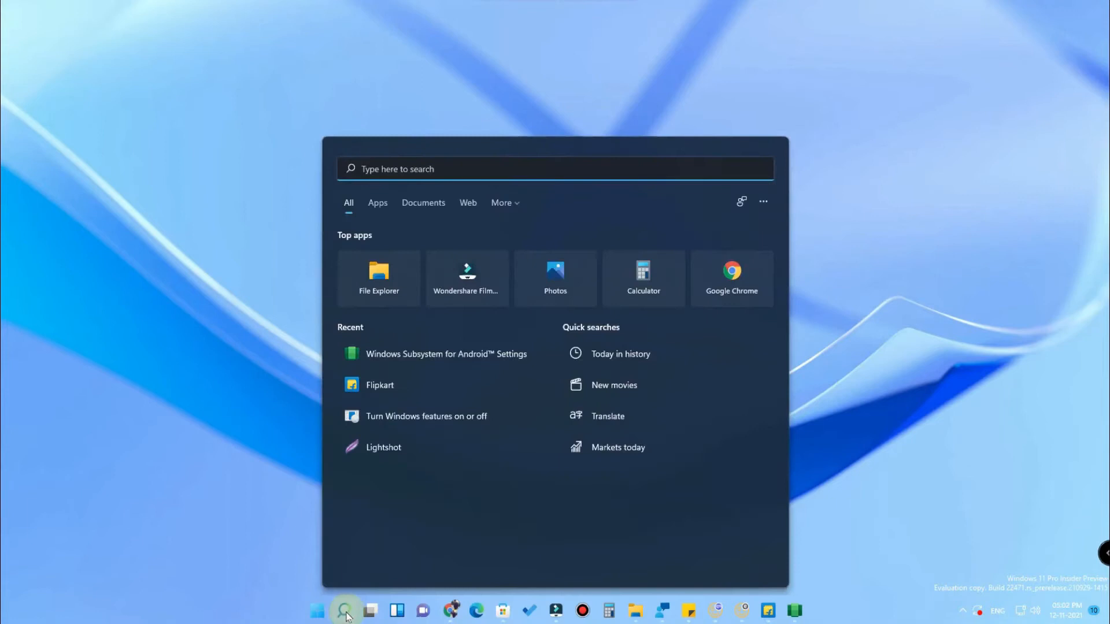
pyautogui.write('amazon Appstore')
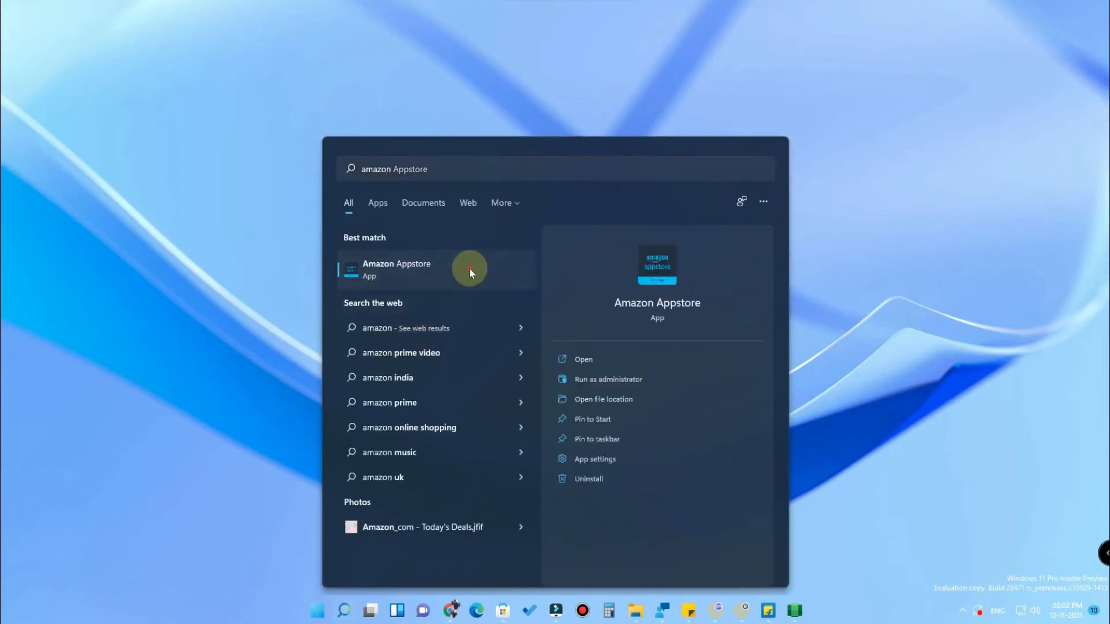
pyautogui.click(469, 268)
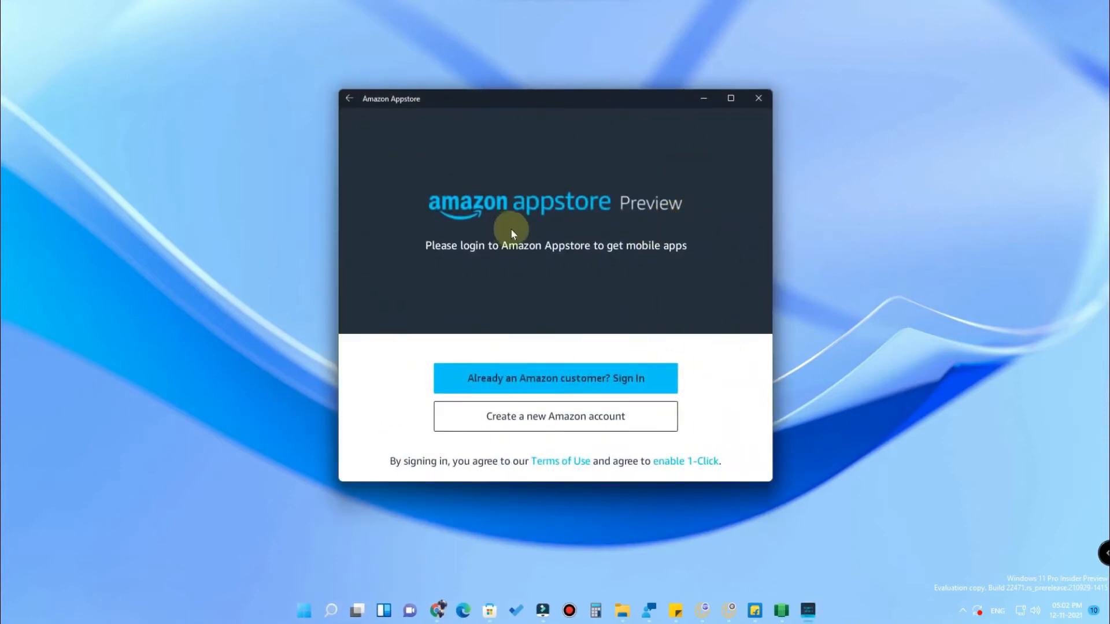
pyautogui.click(700, 103)
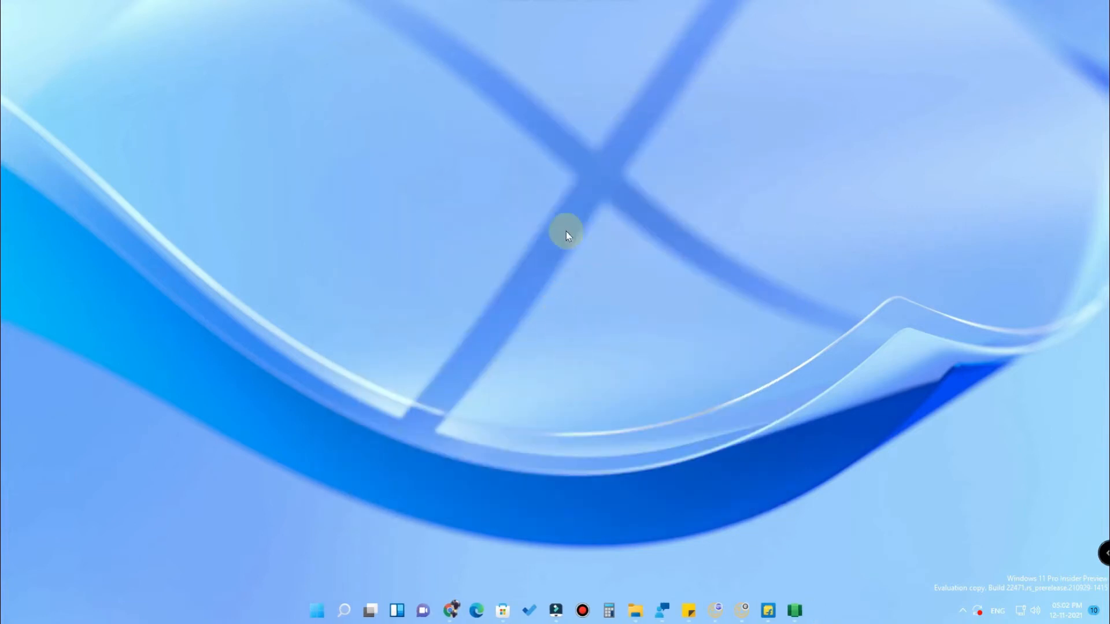
pyautogui.rightClick(584, 202)
pyautogui.click(627, 238)
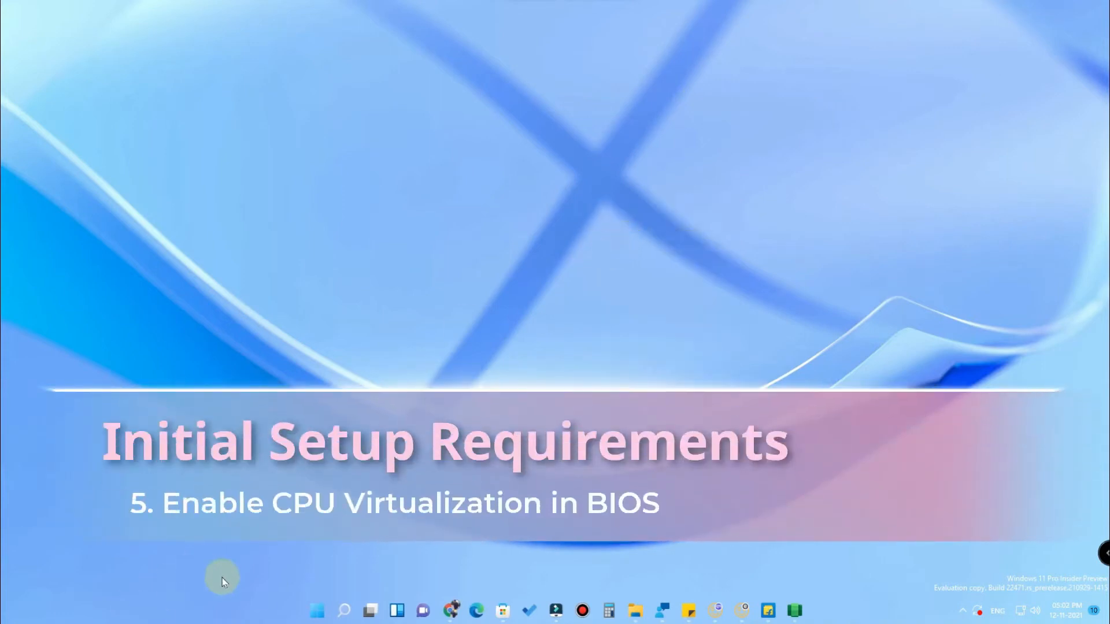
# Step: Open Task Manager, maximize it and view the CPU performance details to check whether virtualization is enabled
pyautogui.rightClick(317, 610)
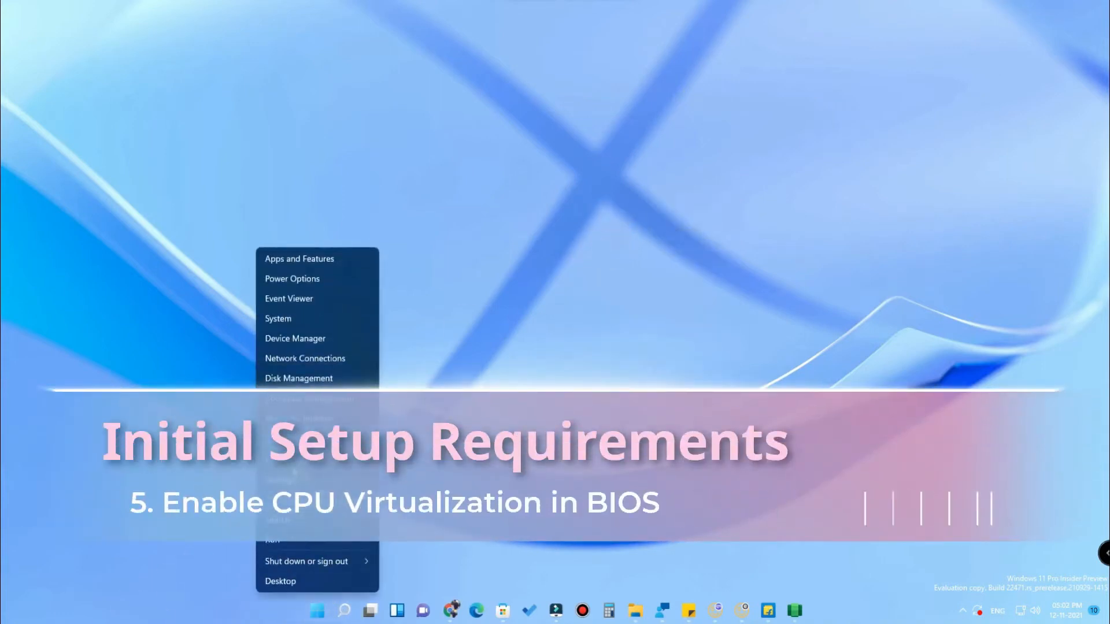
pyautogui.click(295, 464)
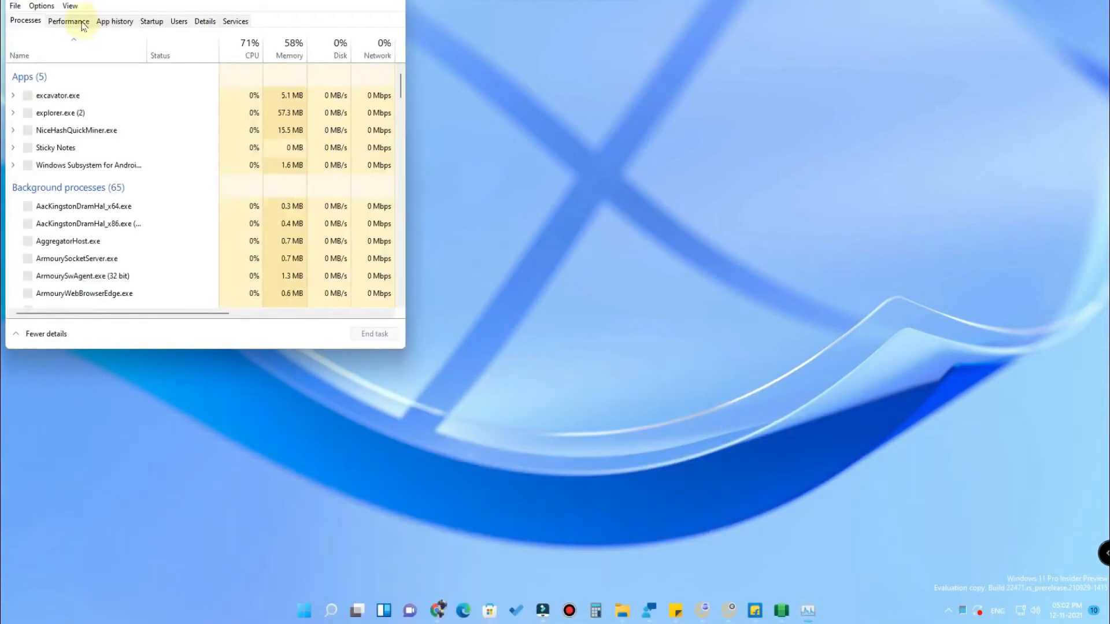
pyautogui.doubleClick(217, 1)
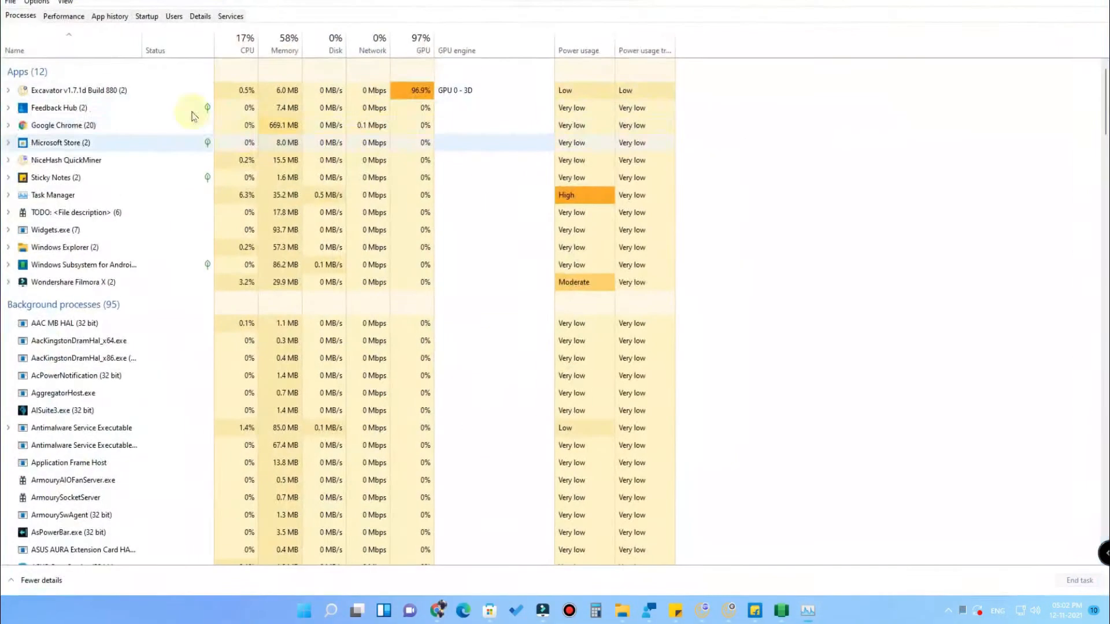
pyautogui.click(58, 13)
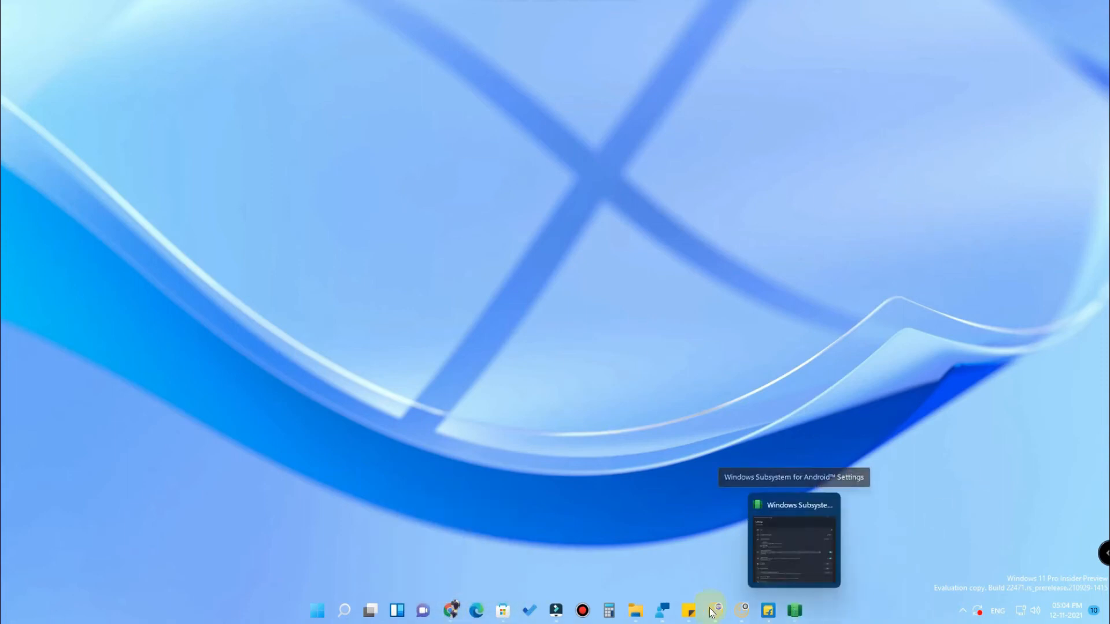
# Step: Copy the developer.android.com platform-tools address from the sticky note and open it in Chrome
pyautogui.click(731, 490)
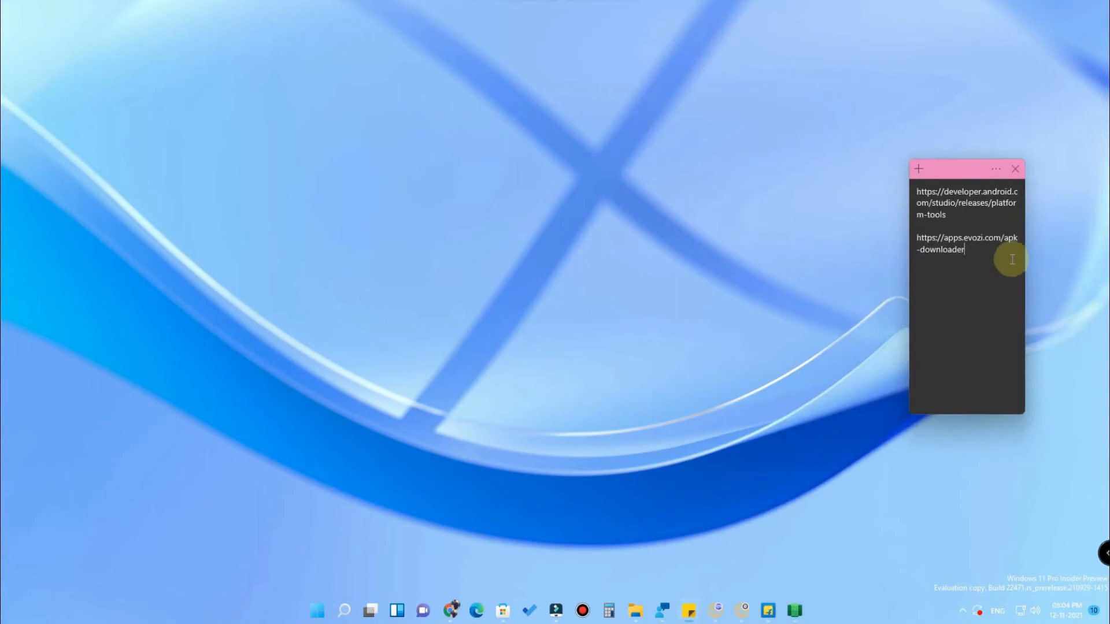
pyautogui.moveTo(953, 215); pyautogui.dragTo(912, 186)
pyautogui.hotkey('ctrl', 'c')
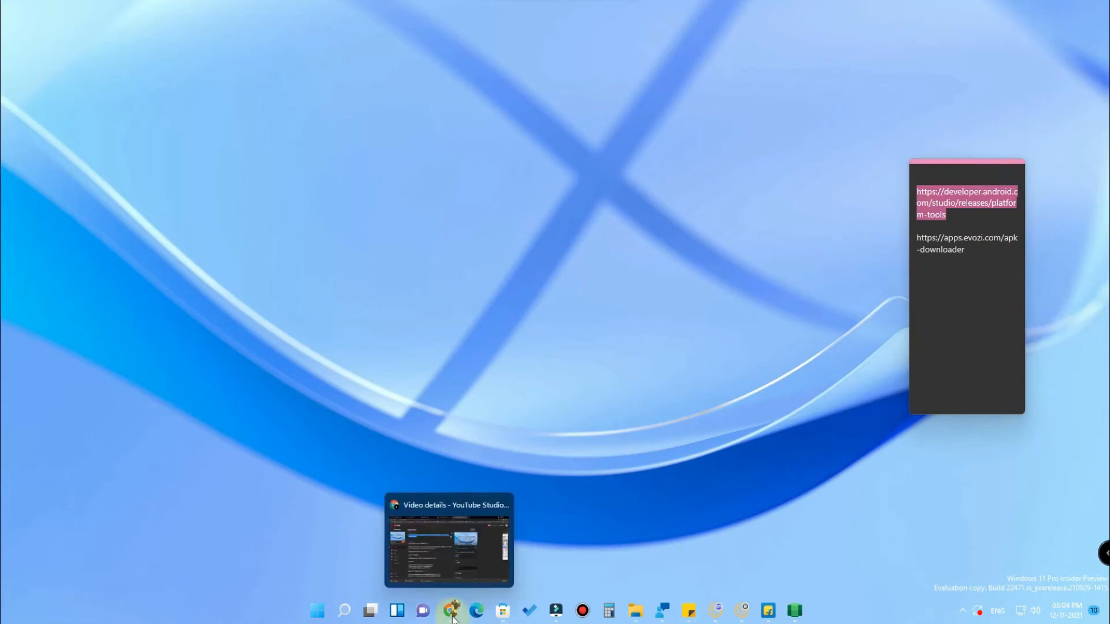
pyautogui.click(451, 550)
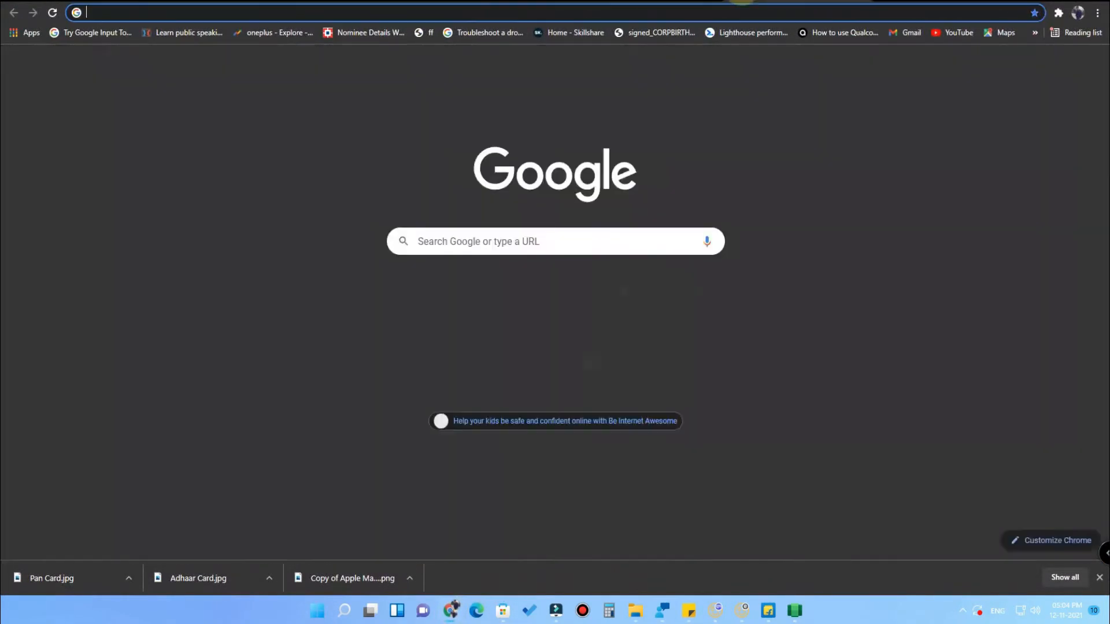
pyautogui.click(732, 7)
pyautogui.hotkey('ctrl', 'v')
pyautogui.press('Return')
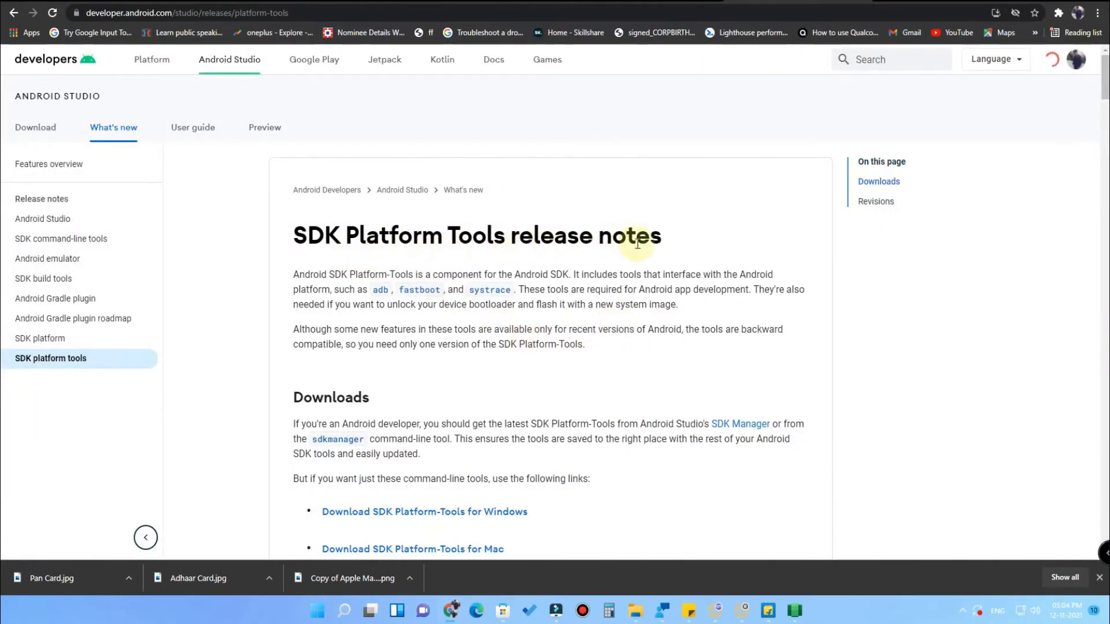
# Step: Request the download of SDK Platform-Tools for Windows from the release notes page
pyautogui.scroll(-5, 645, 337)
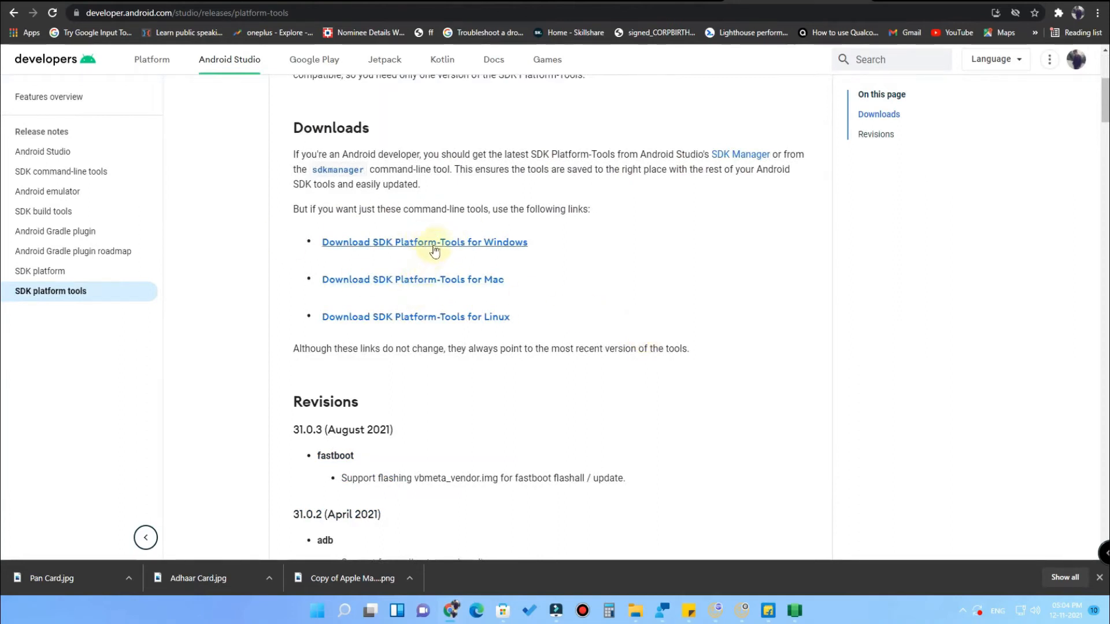
pyautogui.click(473, 247)
pyautogui.scroll(-15, 471, 243)
pyautogui.click(141, 436)
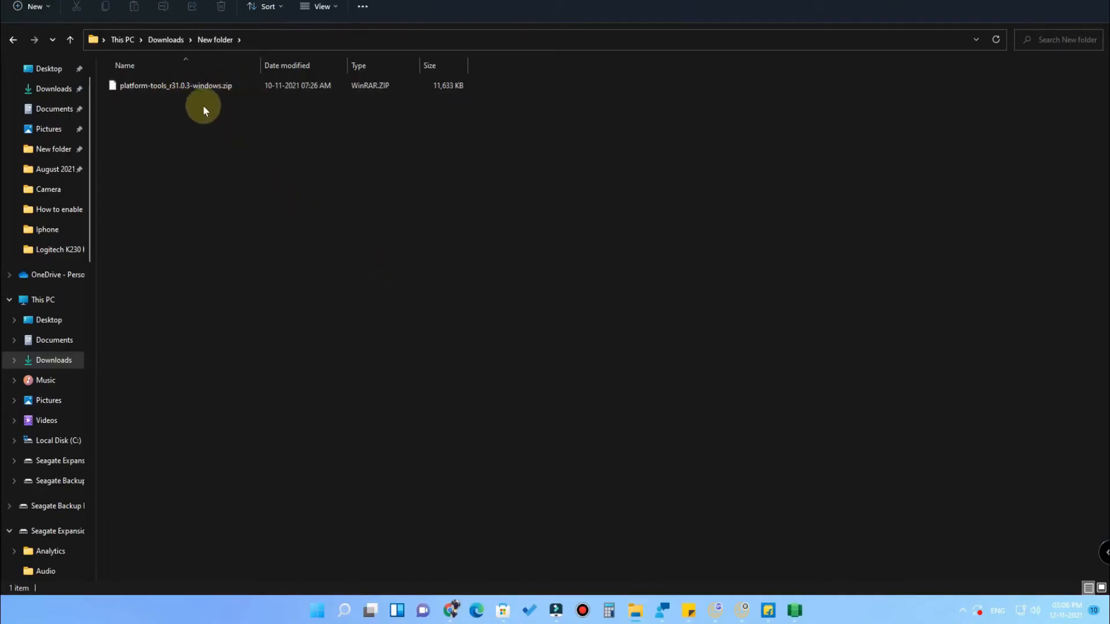
# Step: Extract platform-tools_r31.0.3-windows.zip into the suggested folder inside New folder
pyautogui.click(173, 84)
pyautogui.rightClick(172, 83)
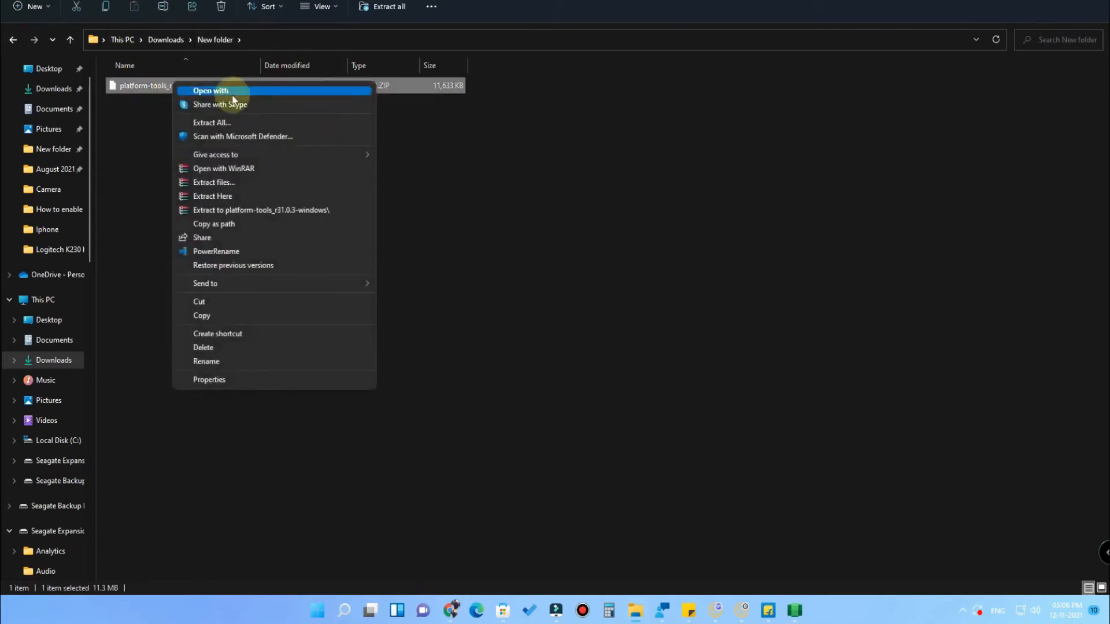
pyautogui.click(220, 121)
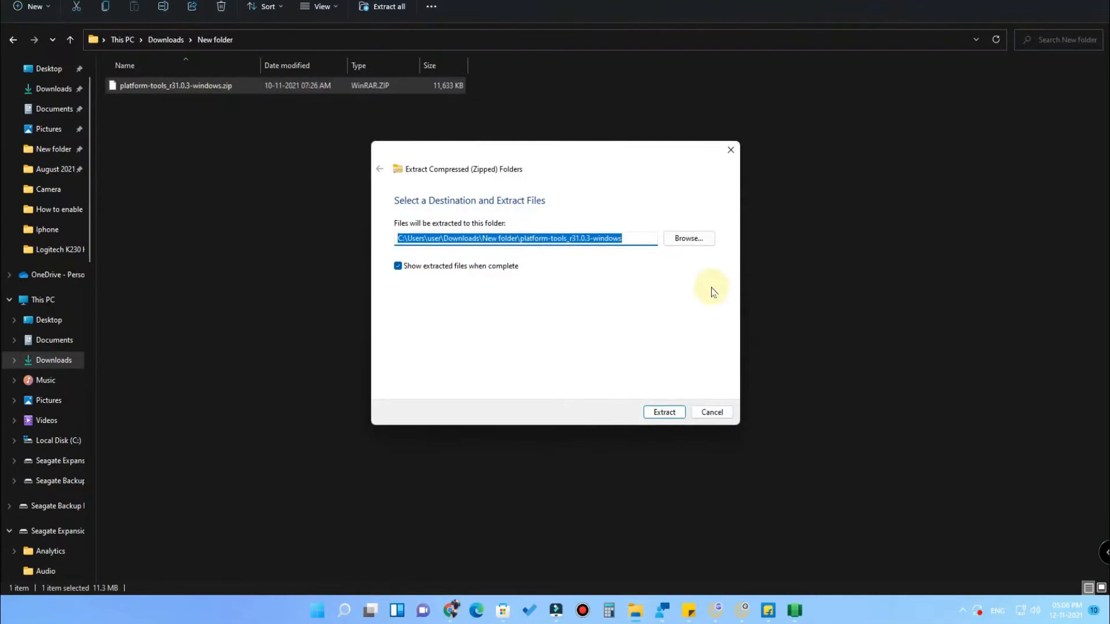
pyautogui.click(664, 412)
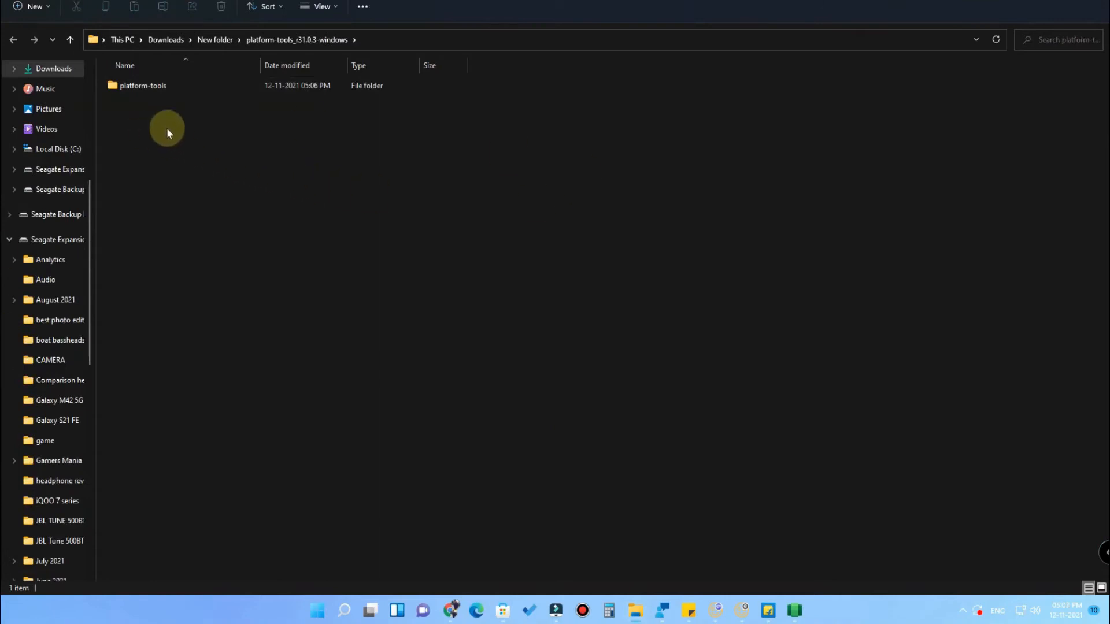
# Step: Open the extracted platform-tools folder to view its files, and minimize the folder windows to return to the desktop
pyautogui.doubleClick(173, 87)
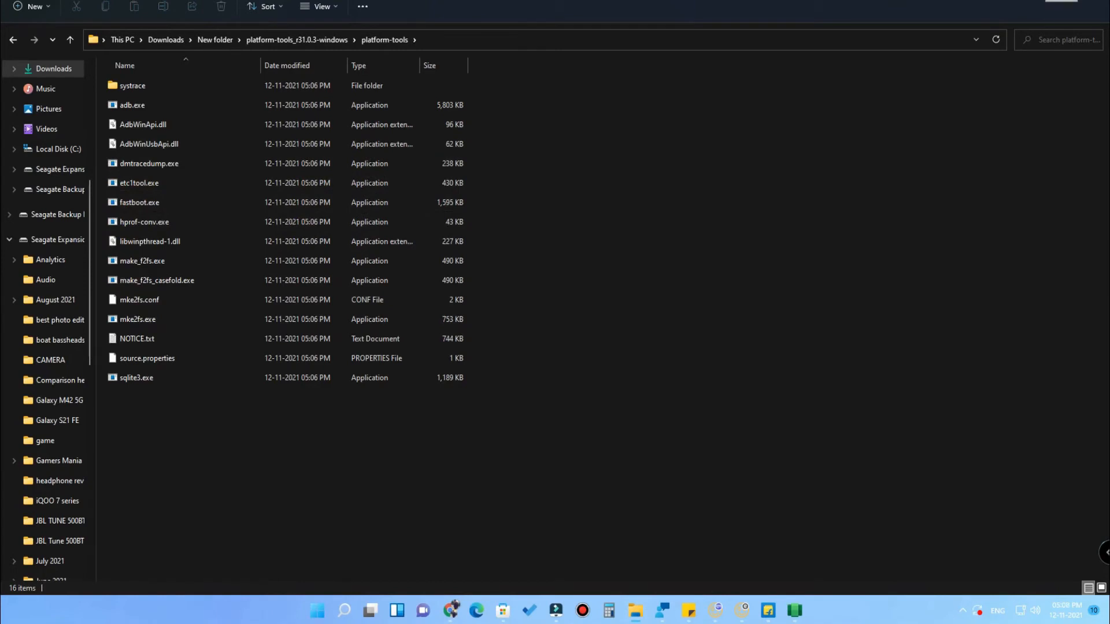
pyautogui.click(1091, 1)
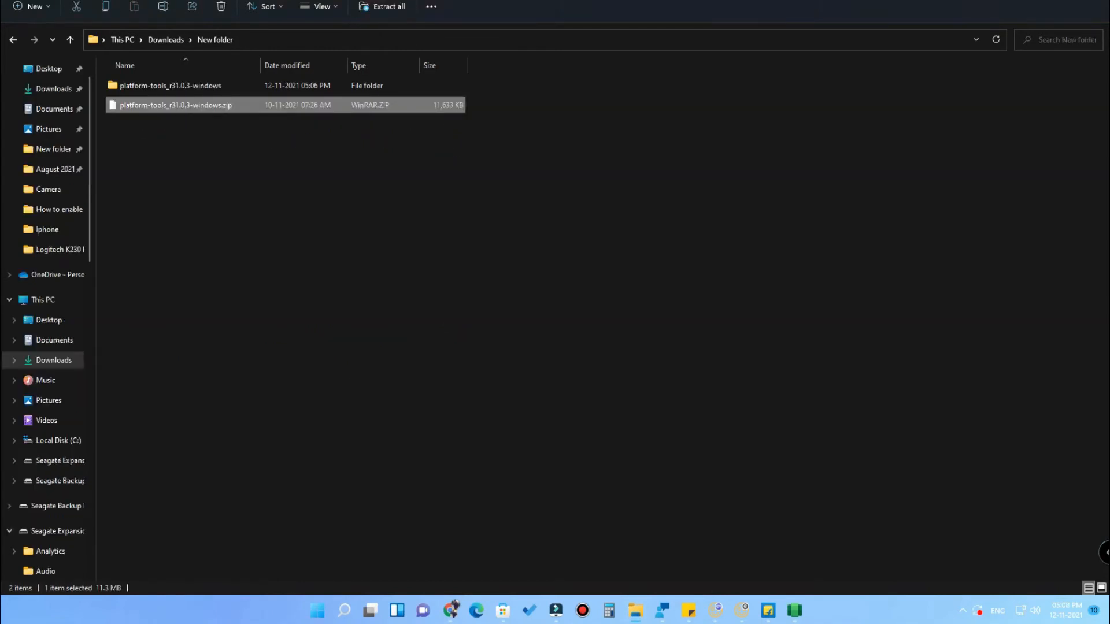
pyautogui.click(1010, 7)
pyautogui.rightClick(450, 64)
pyautogui.click(478, 103)
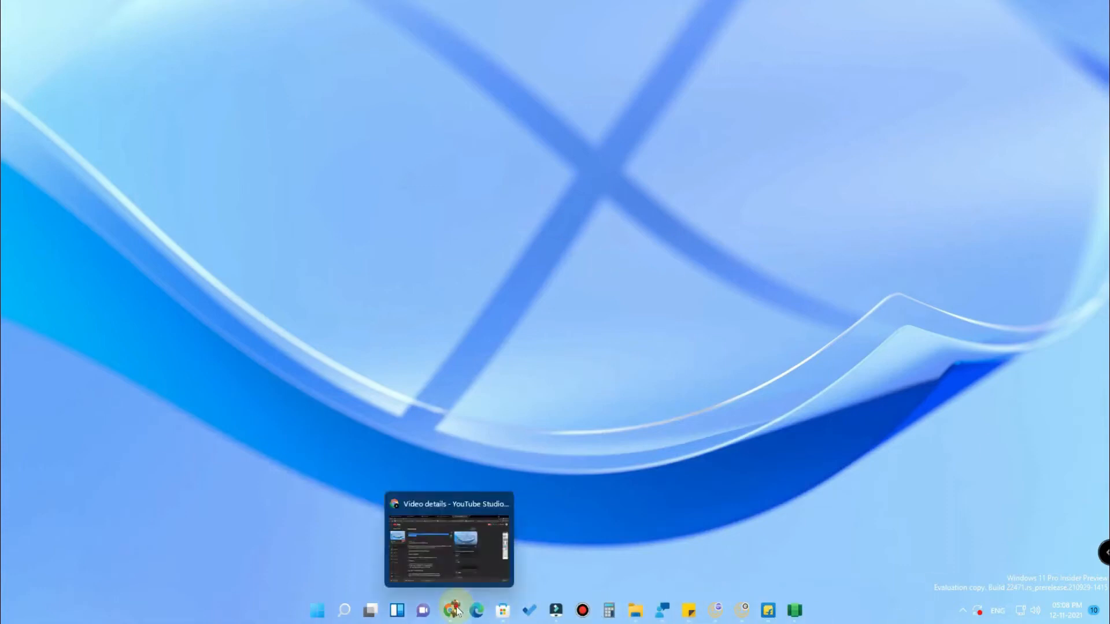
# Step: Switch to Chrome, search Google for "google play" and open the Google Play website
pyautogui.click(452, 610)
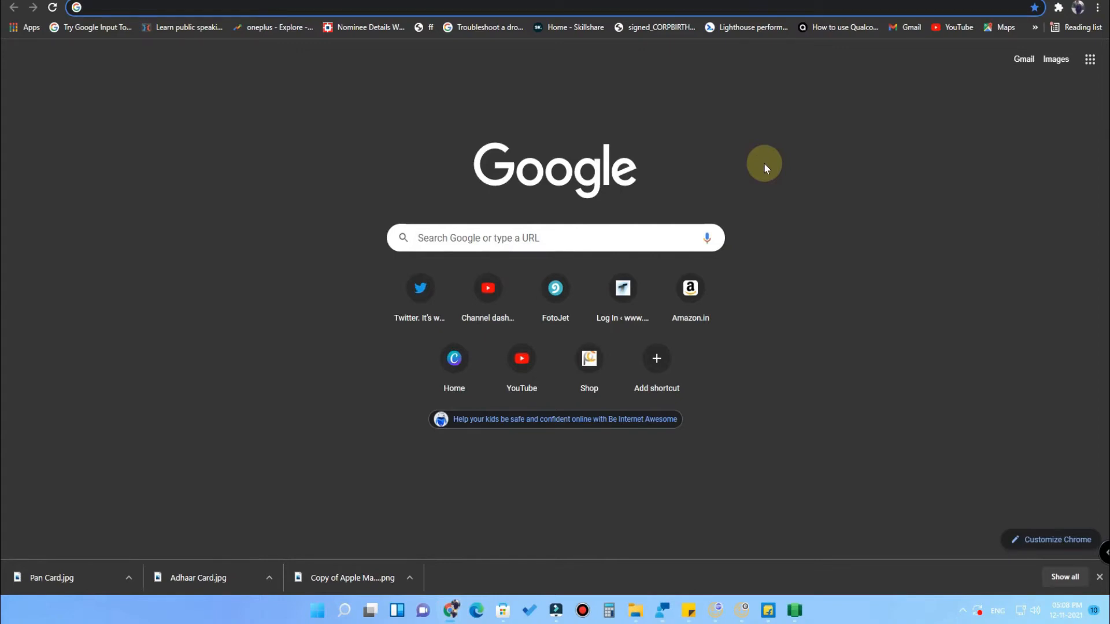
pyautogui.write('g')
pyautogui.press('BackSpace')
pyautogui.write('google play')
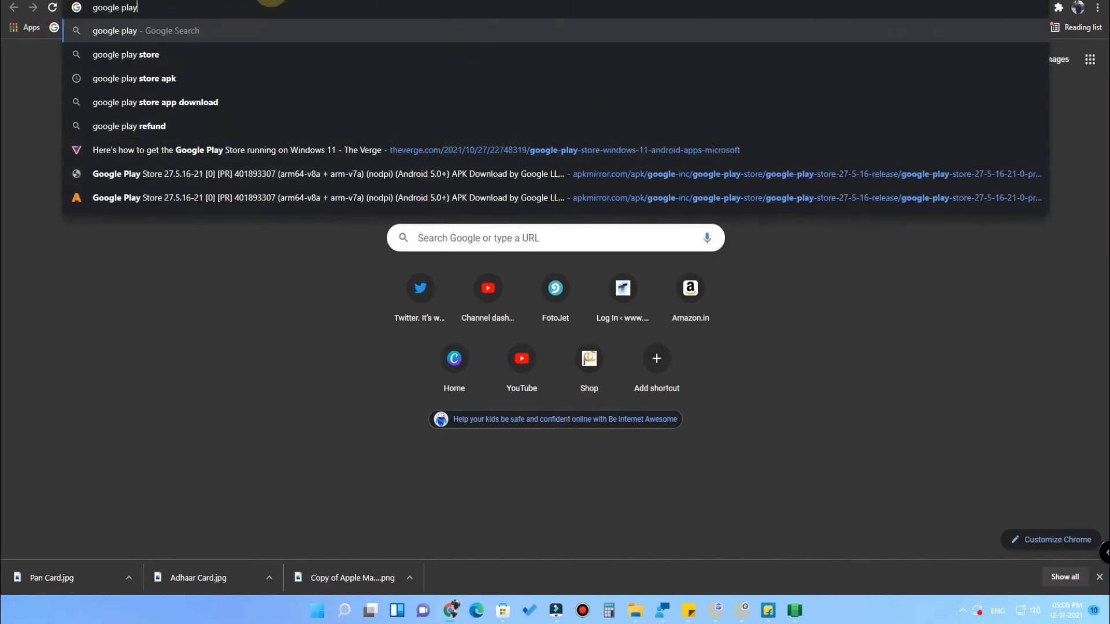
pyautogui.press('Return')
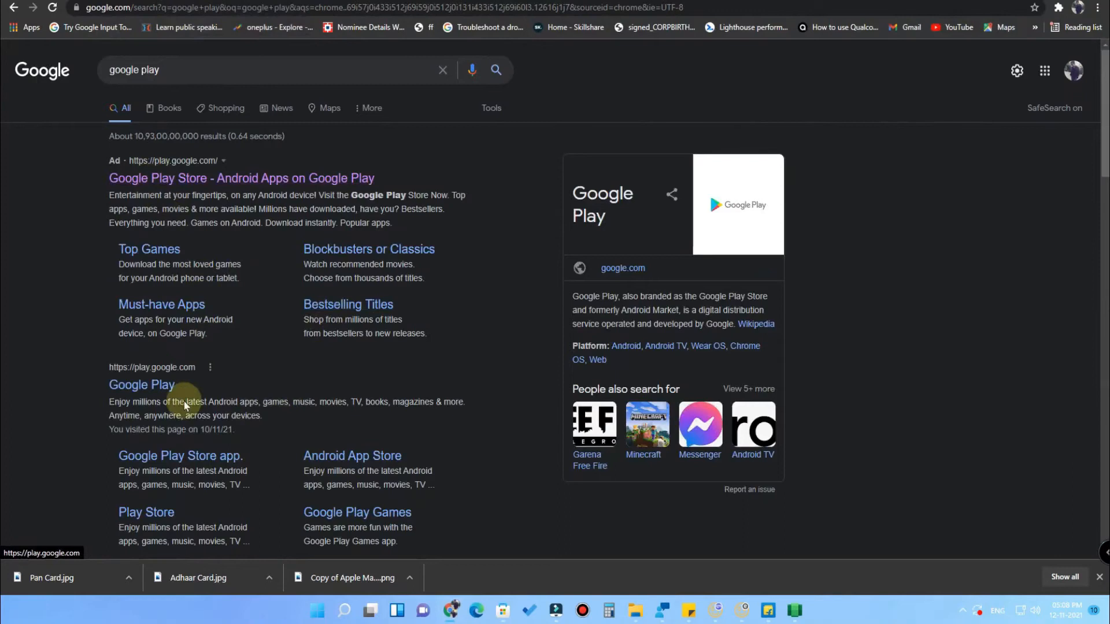
pyautogui.click(144, 386)
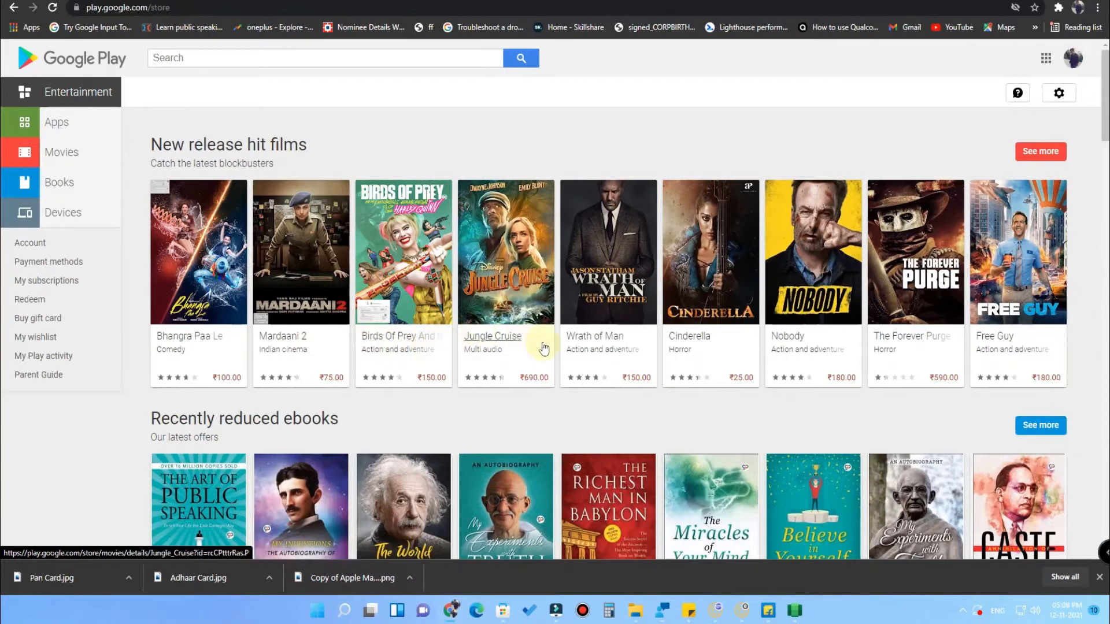
# Step: Search Google Play for "amazon", open the Amazon India - Shop & Pay page and select its web address
pyautogui.scroll(-5, 543, 347)
pyautogui.scroll(5, 544, 347)
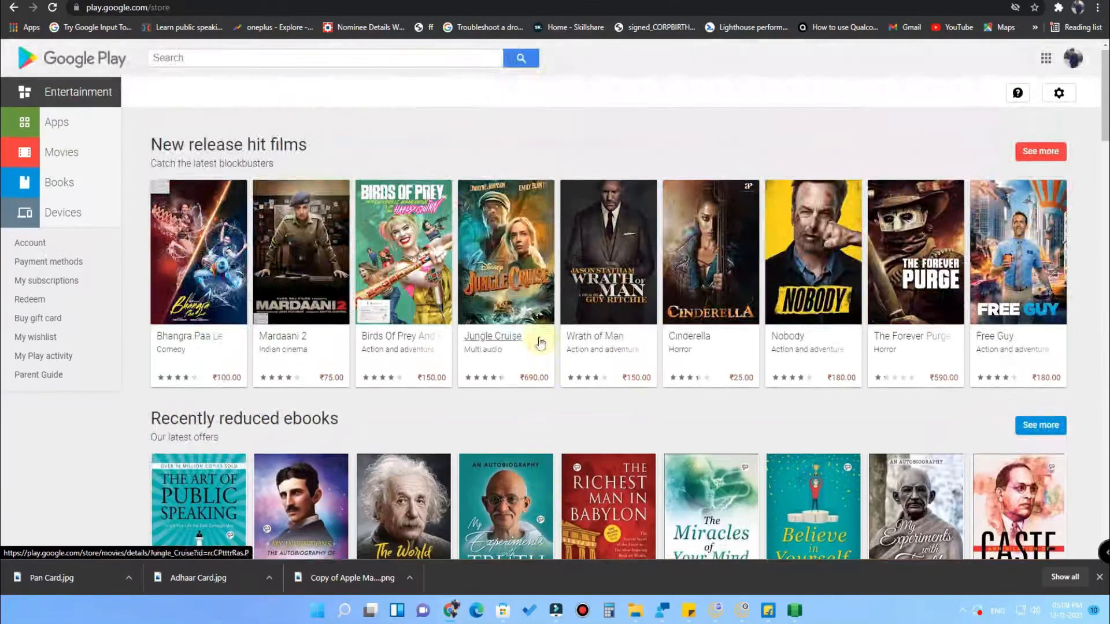
pyautogui.click(202, 56)
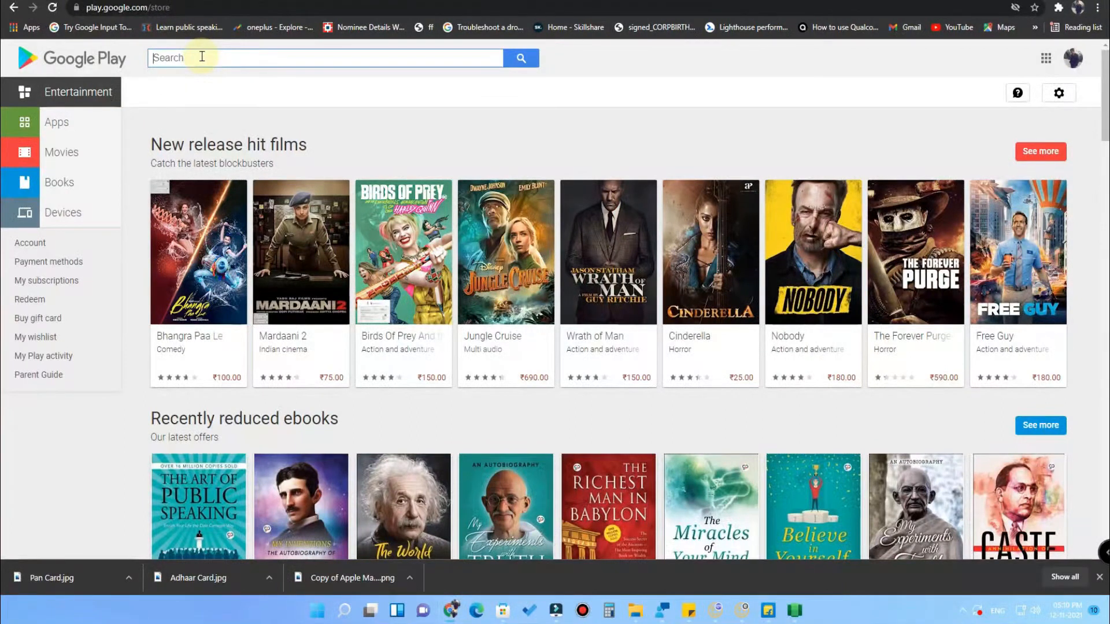
pyautogui.write('amazon')
pyautogui.press('Return')
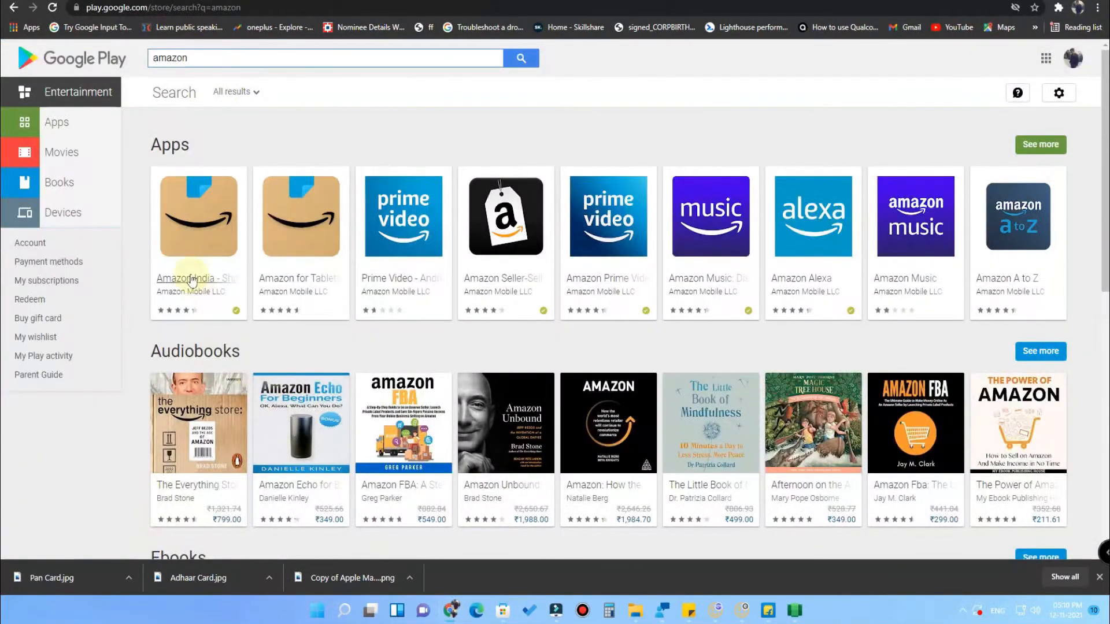
pyautogui.click(192, 282)
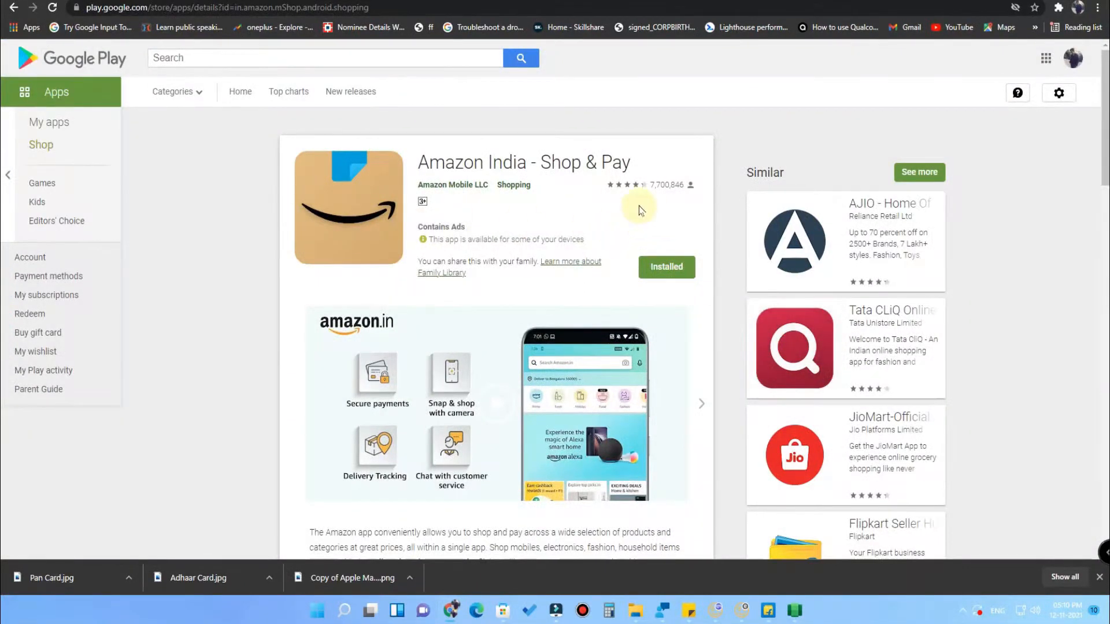
pyautogui.click(398, 8)
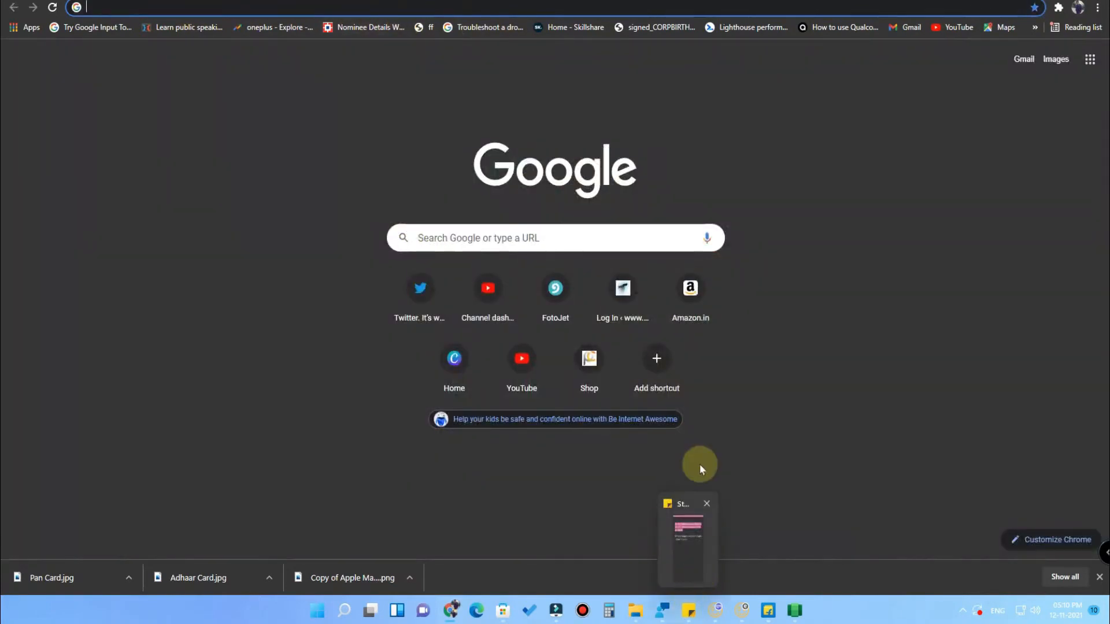
# Step: Copy the apps.evozi.com/apk-downloader address from the sticky note and open it in the empty Chrome tab
pyautogui.click(808, 193)
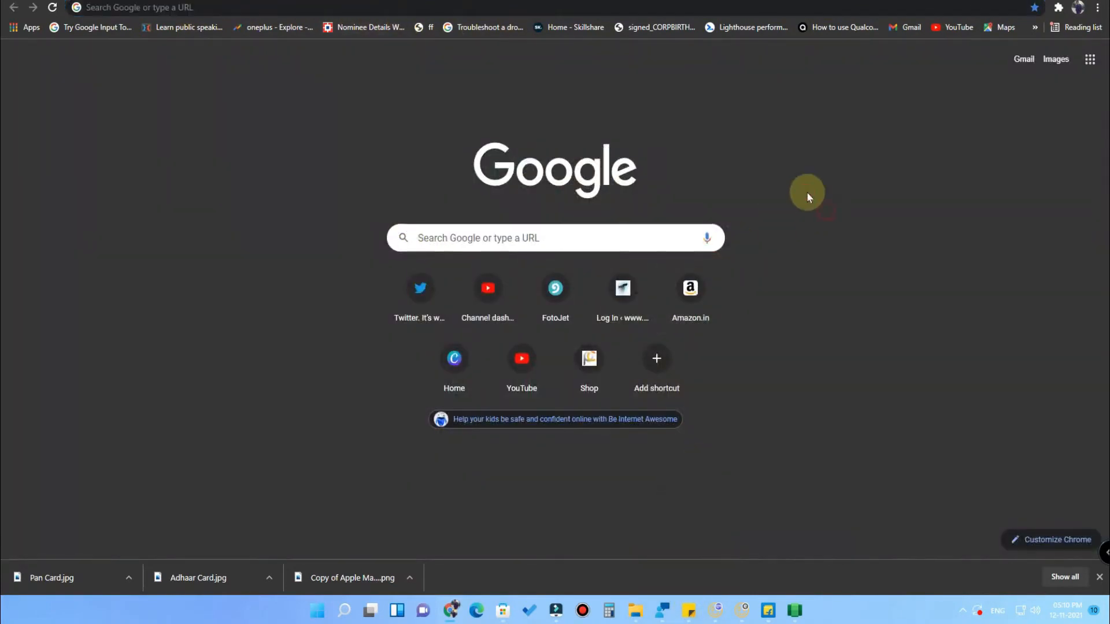
pyautogui.click(689, 612)
pyautogui.click(984, 252)
pyautogui.tripleClick(954, 234)
pyautogui.hotkey('ctrl', 'c')
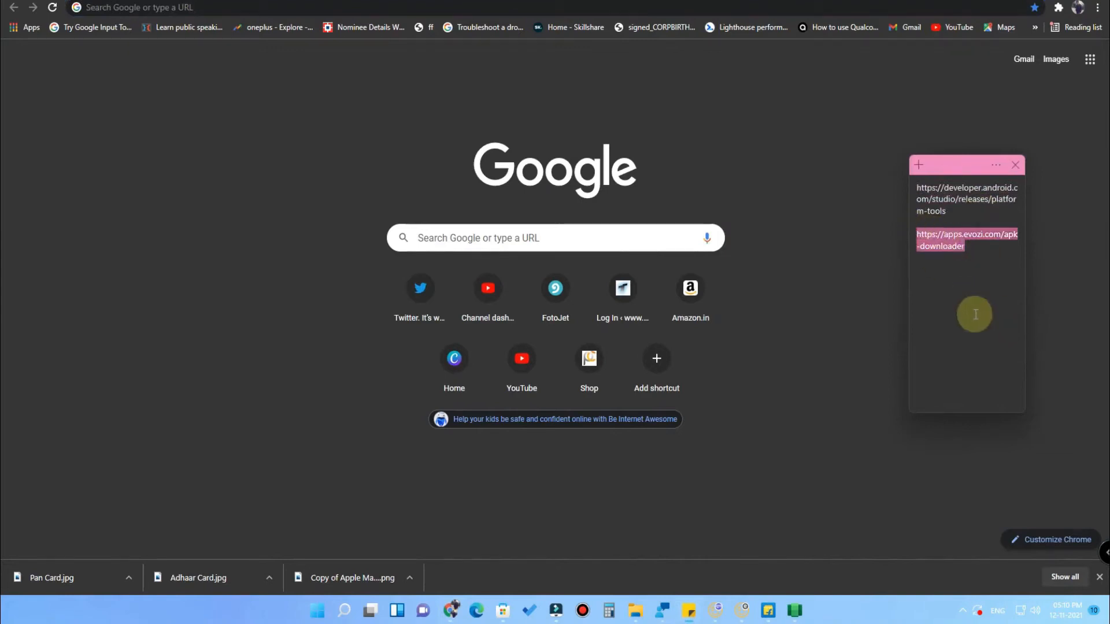
pyautogui.click(500, 6)
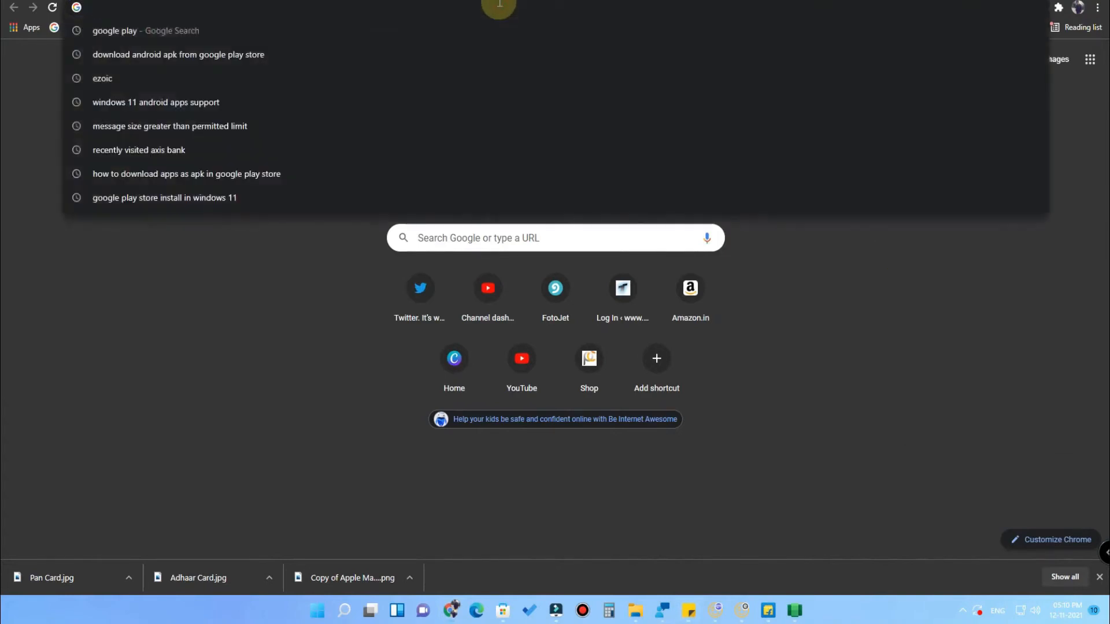
pyautogui.hotkey('ctrl', 'v')
pyautogui.press('Return')
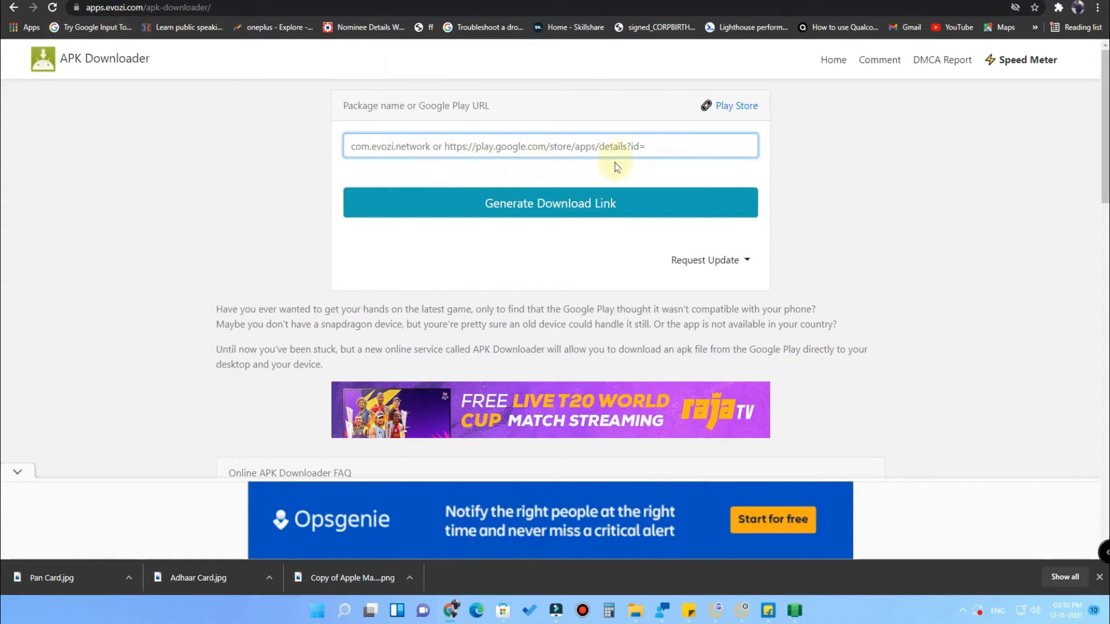
pyautogui.write('https://play.google.com/store/apps/details?id=in.amazon.mShop.android.shopping')
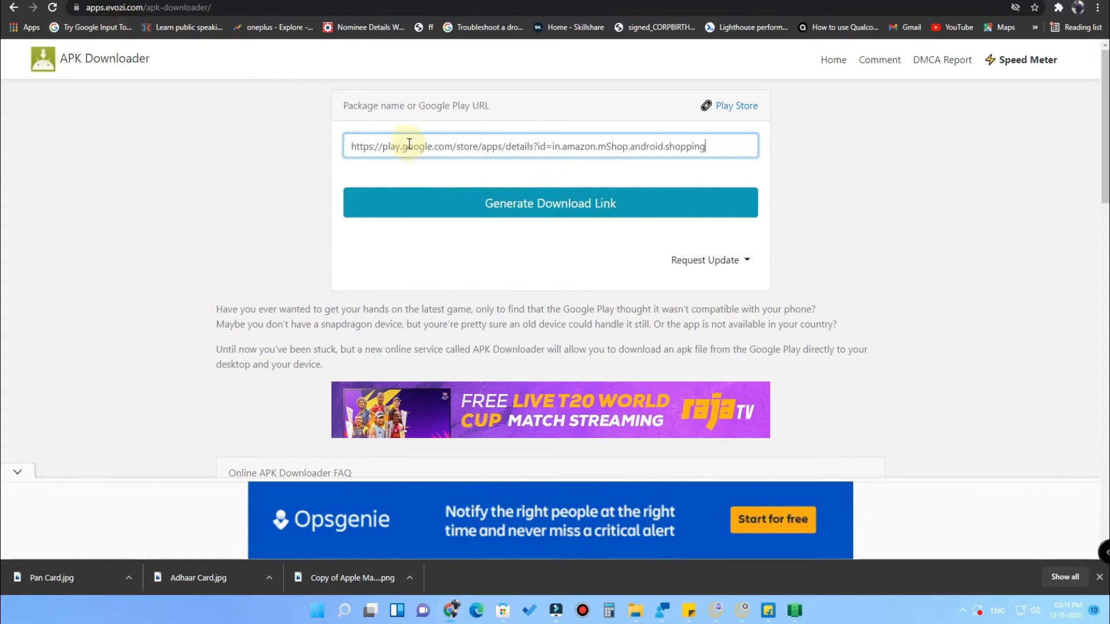
pyautogui.click(594, 207)
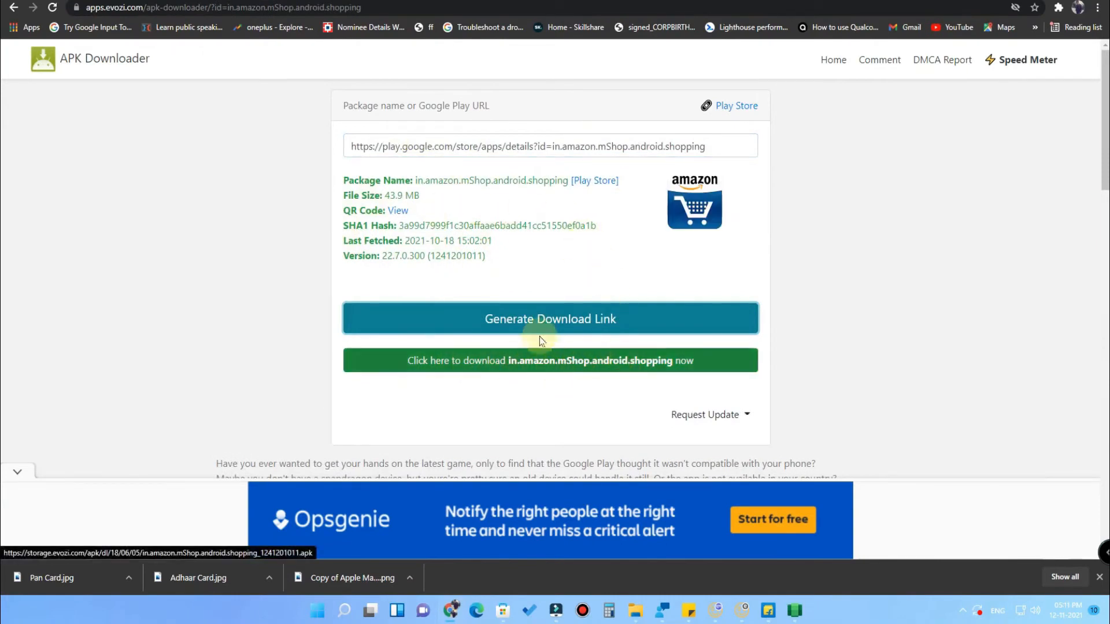
pyautogui.click(614, 354)
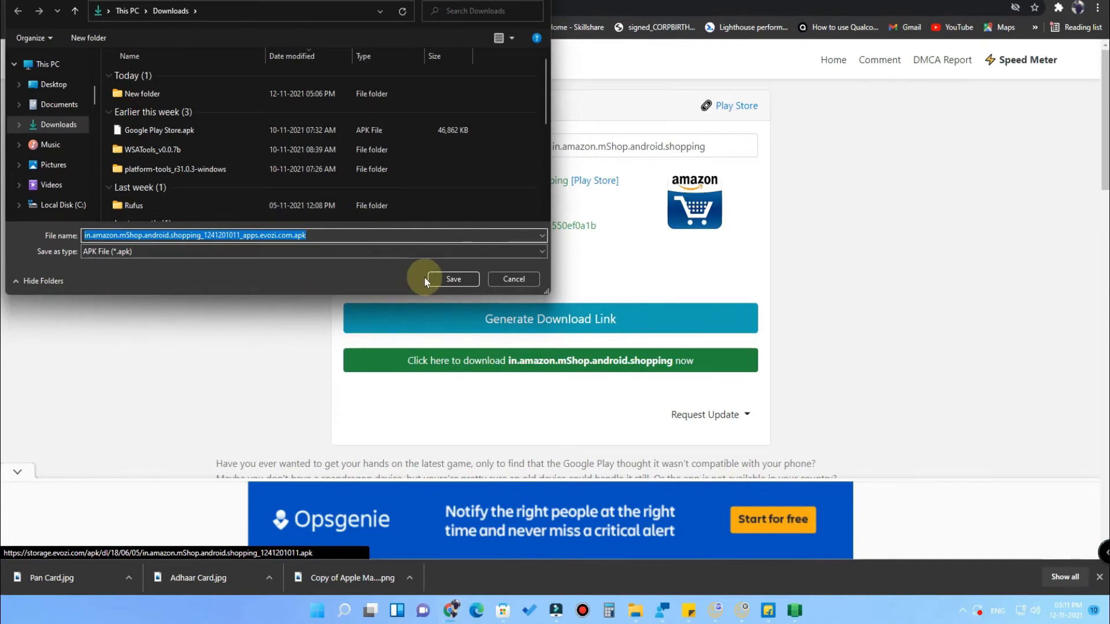
pyautogui.write('amazon')
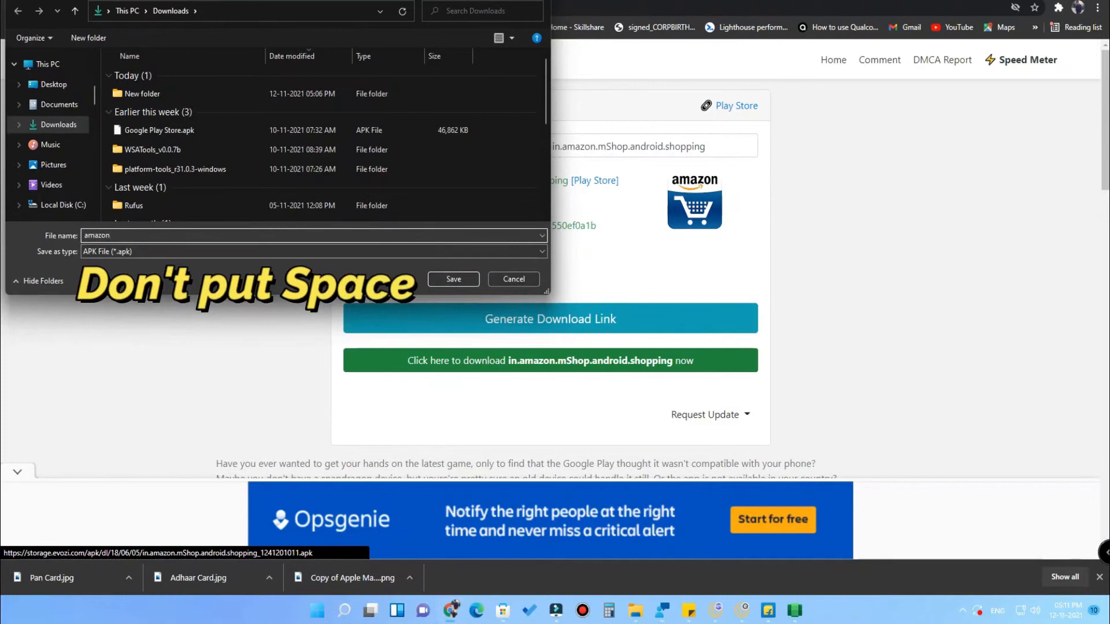
pyautogui.click(443, 280)
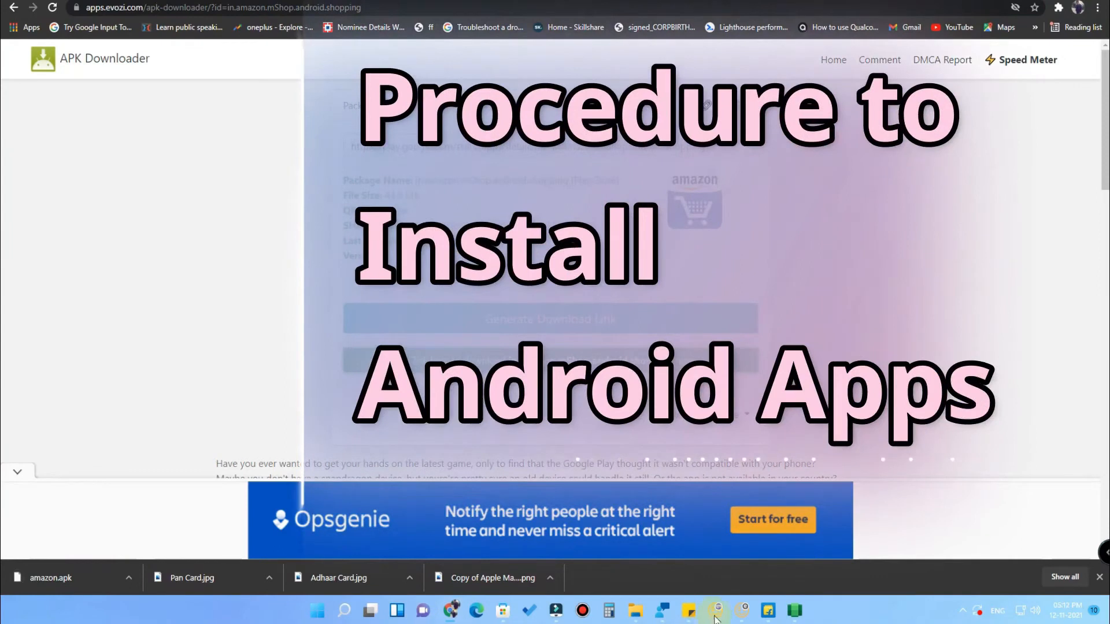
# Step: Switch to File Explorer and open the platform-tools folder inside platform-tools_r31.0.3-windows
pyautogui.click(632, 616)
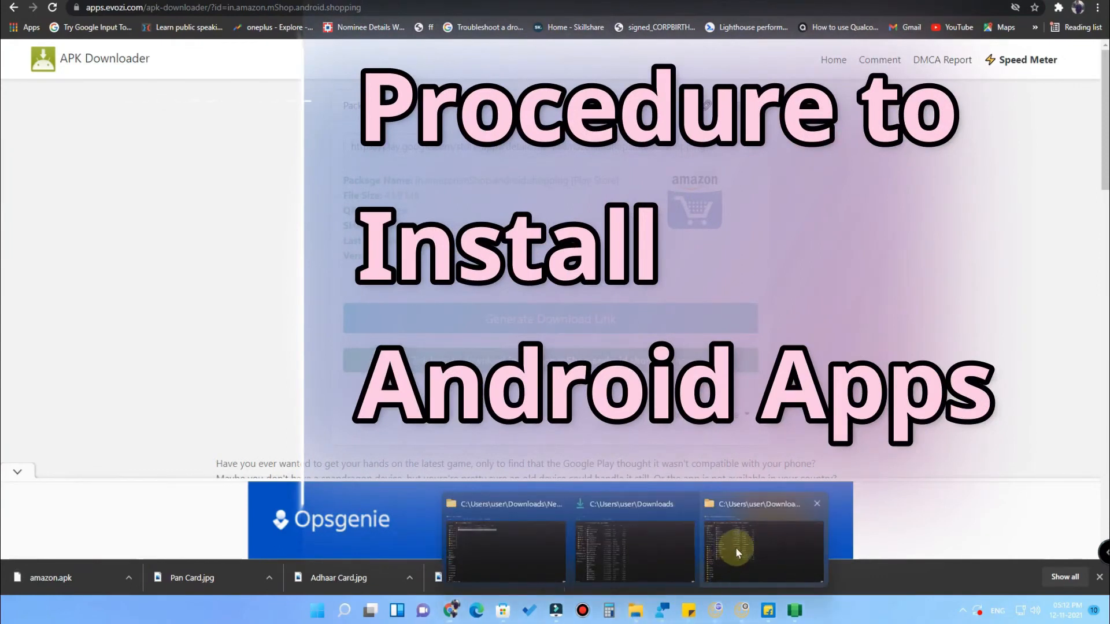
pyautogui.moveTo(752, 550)
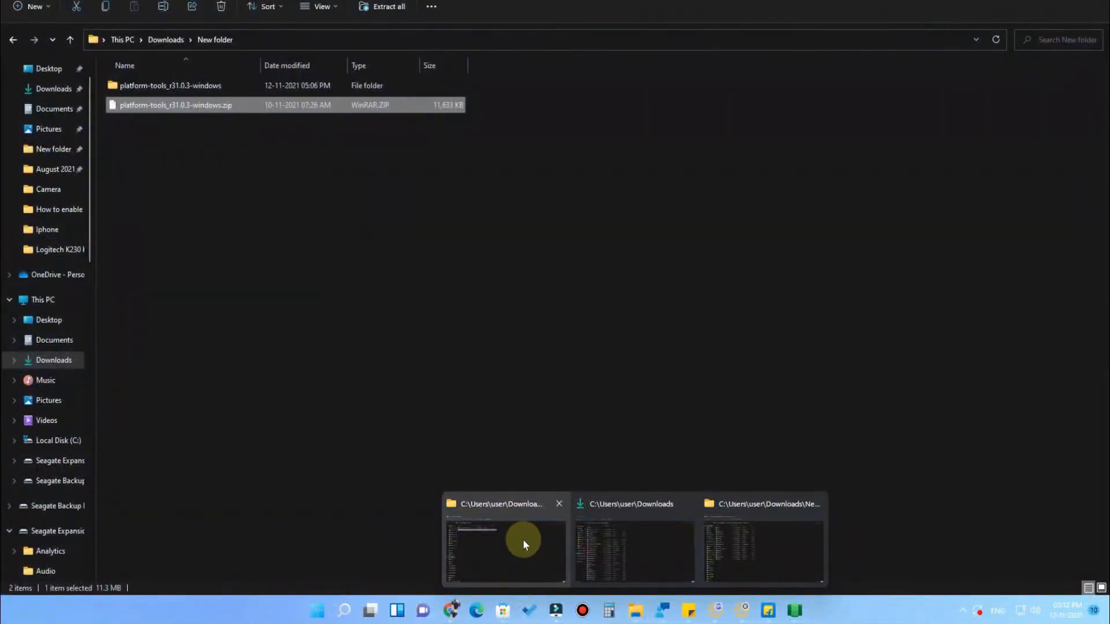
pyautogui.click(522, 539)
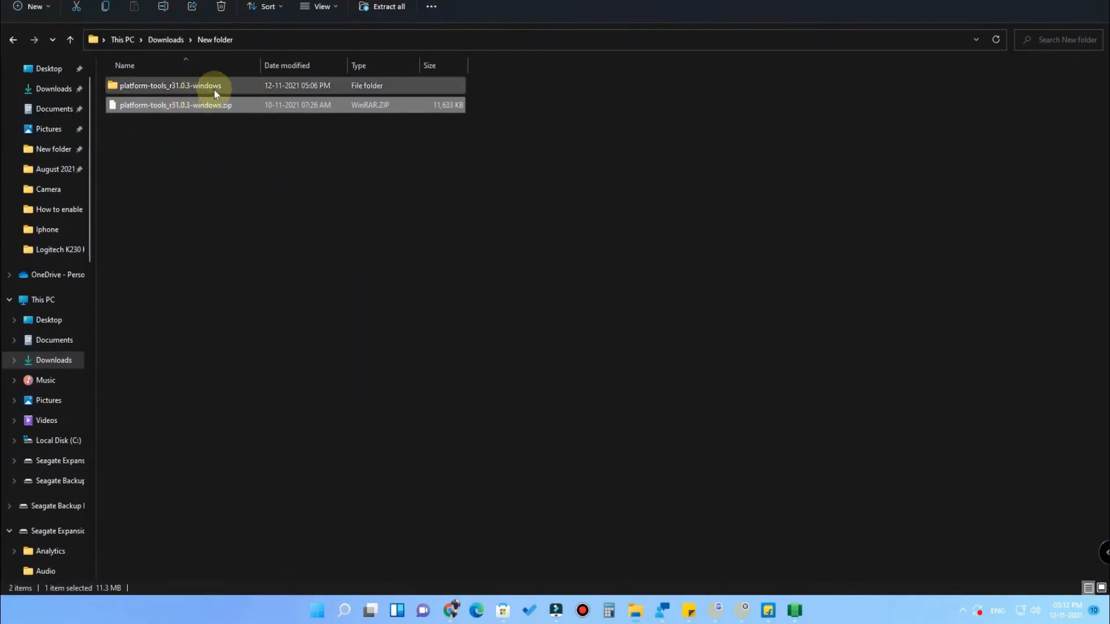
pyautogui.click(238, 206)
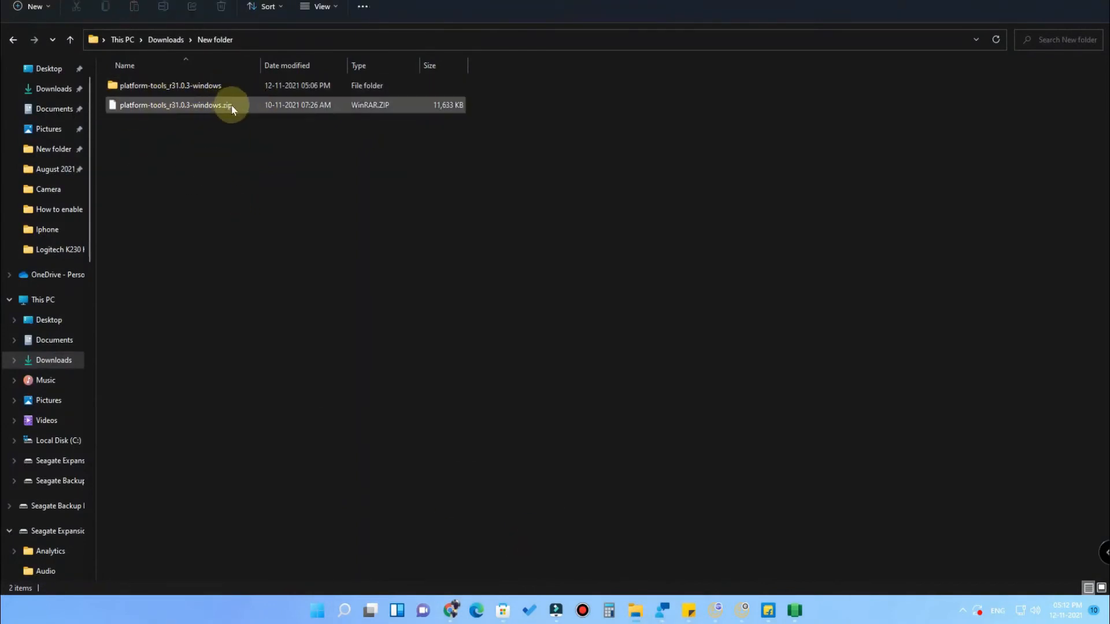
pyautogui.click(212, 188)
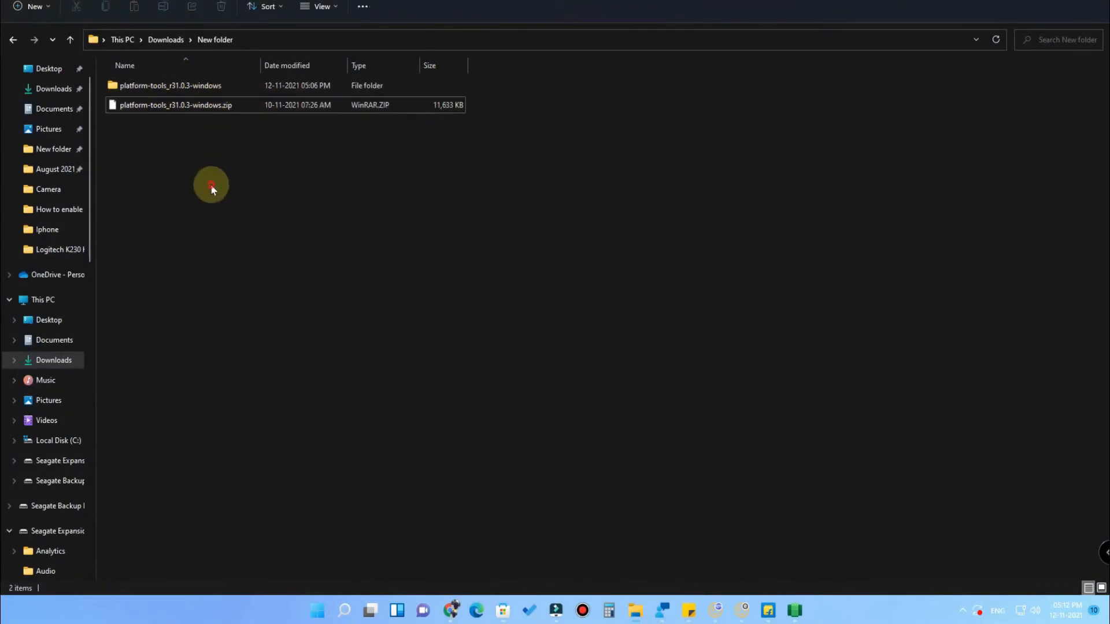
pyautogui.doubleClick(169, 86)
pyautogui.doubleClick(168, 85)
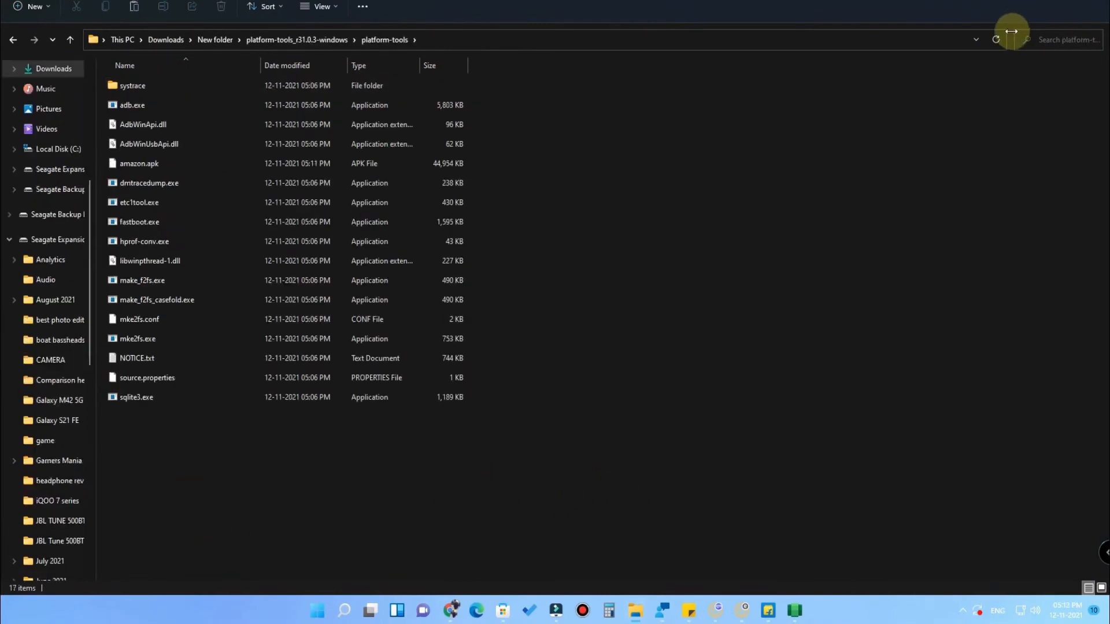
# Step: From the desktop, search Windows for "windows" and open Windows Subsystem for Android Settings in a maximized window
pyautogui.press('super+d')
pyautogui.rightClick(539, 158)
pyautogui.click(599, 197)
pyautogui.click(346, 614)
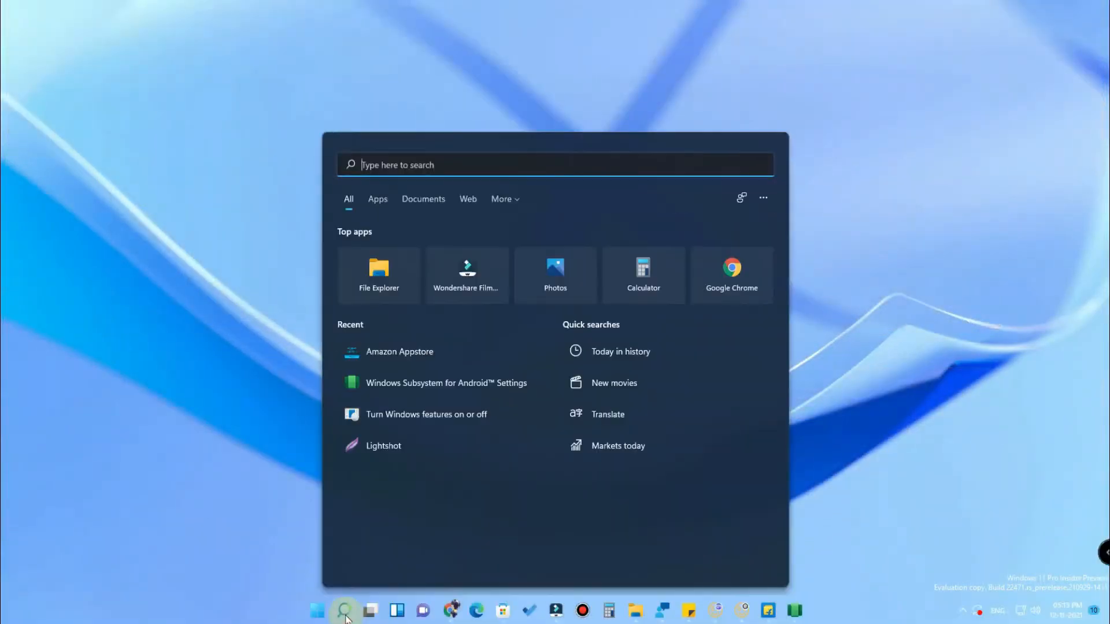
pyautogui.write('windows')
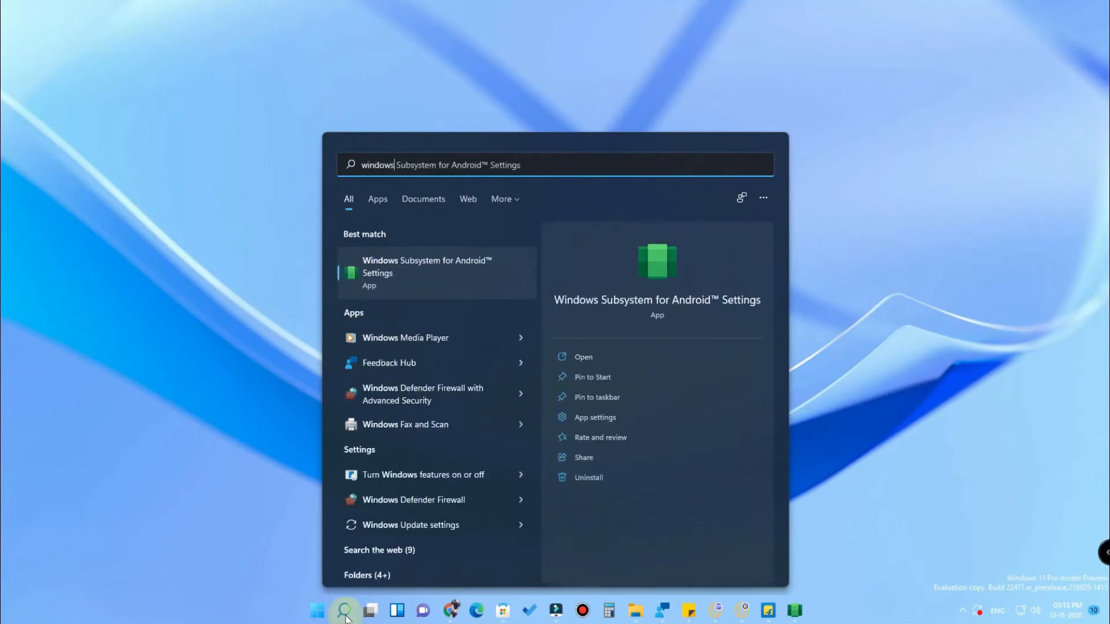
pyautogui.click(441, 285)
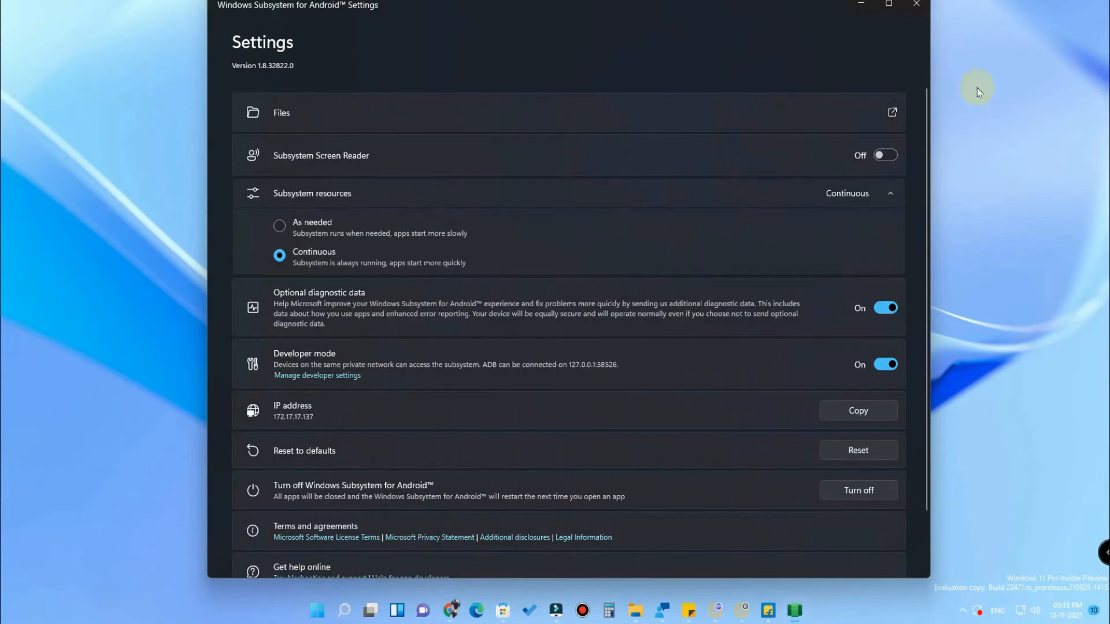
pyautogui.click(888, 3)
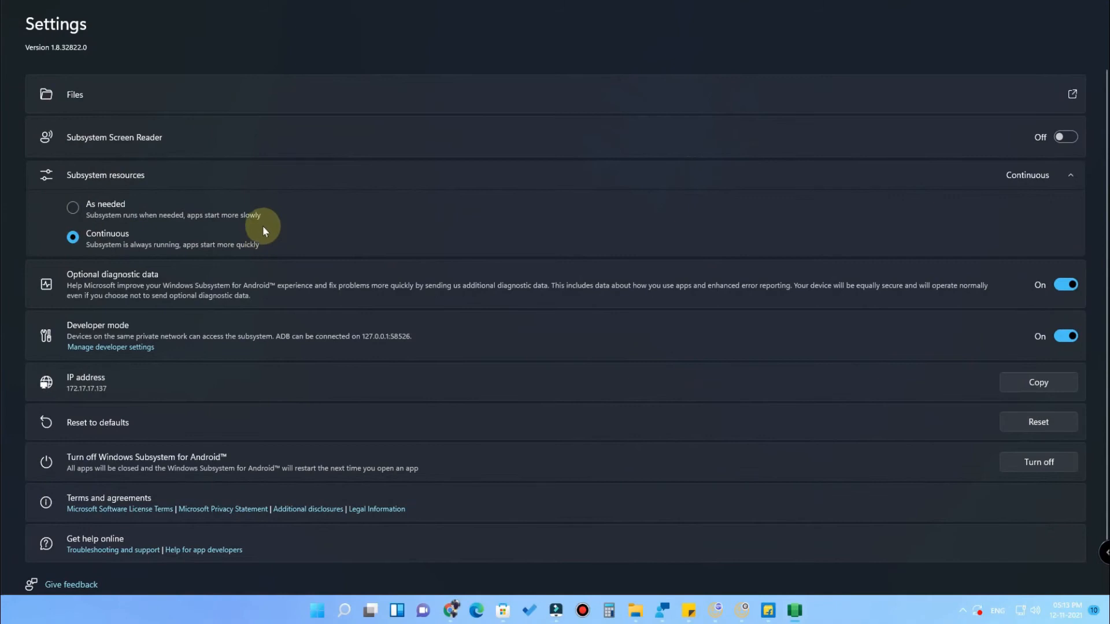
# Step: Toggle Developer mode off and on again, review the subsystem's developer options, and put the settings away
pyautogui.click(1066, 335)
pyautogui.click(1065, 336)
pyautogui.click(130, 346)
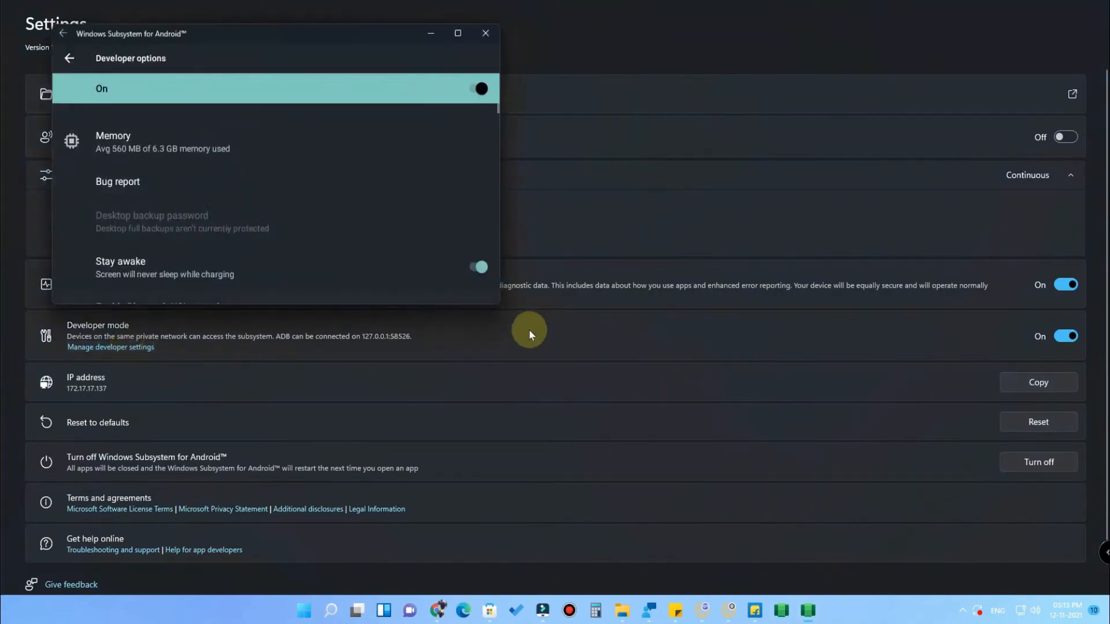
pyautogui.scroll(-1, 298, 227)
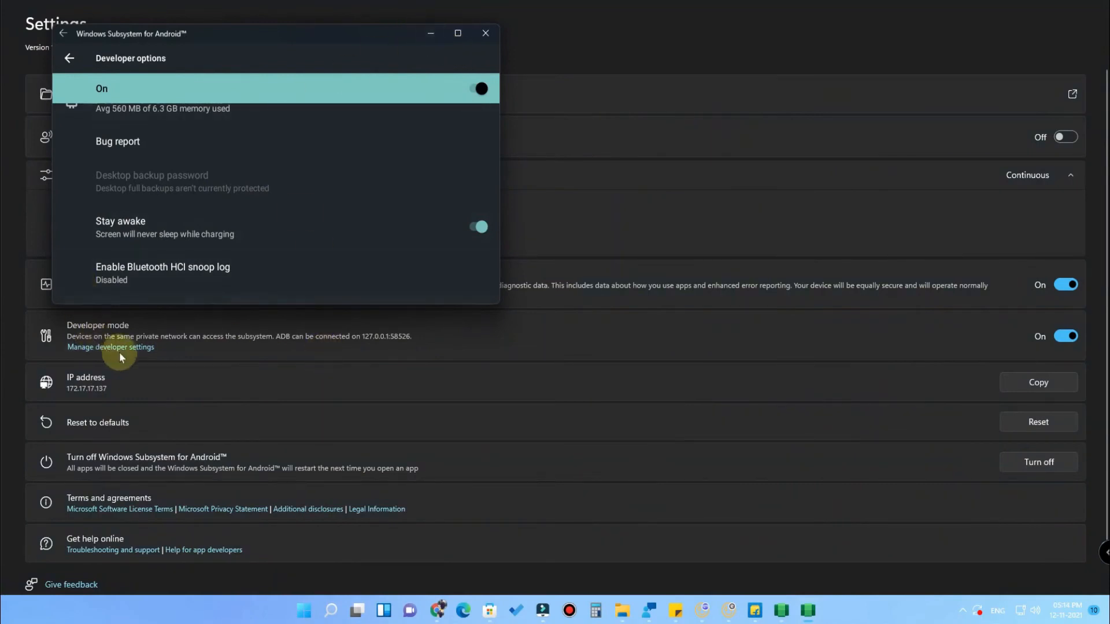
pyautogui.click(69, 58)
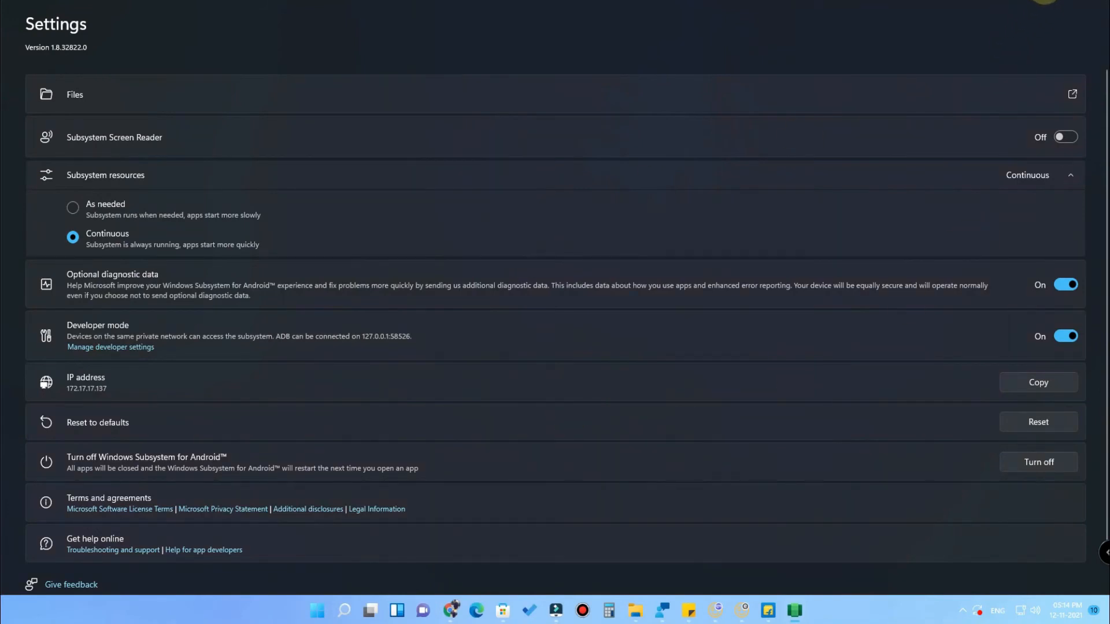
pyautogui.click(1043, 4)
# Step: Return to the platform-tools folder window in File Explorer and open Command Prompt as administrator
pyautogui.moveTo(635, 611)
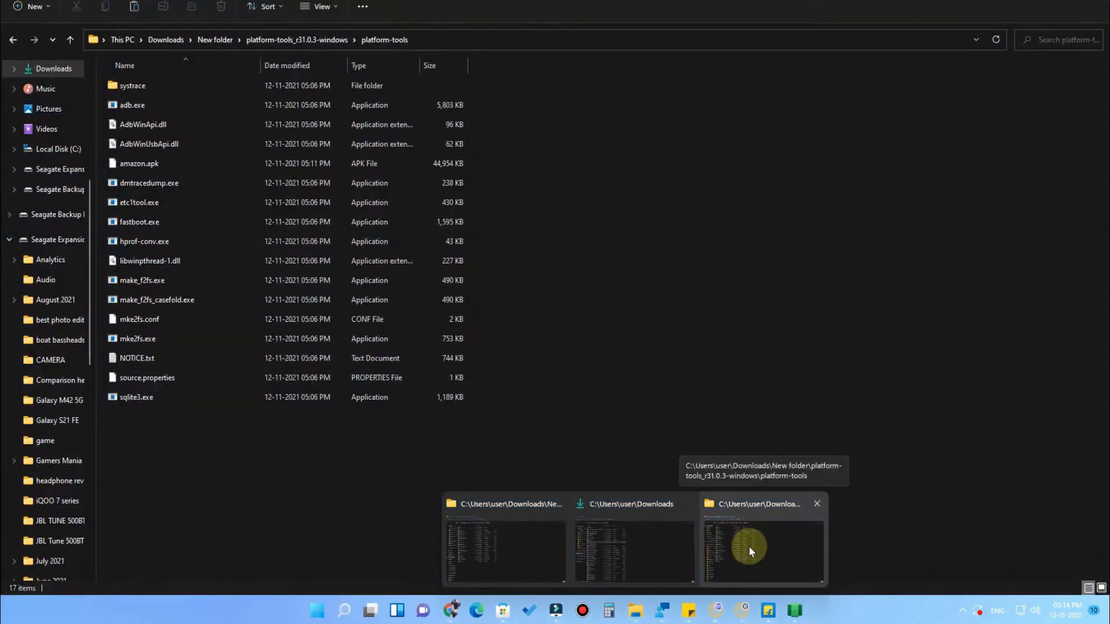
pyautogui.click(745, 548)
pyautogui.moveTo(341, 618)
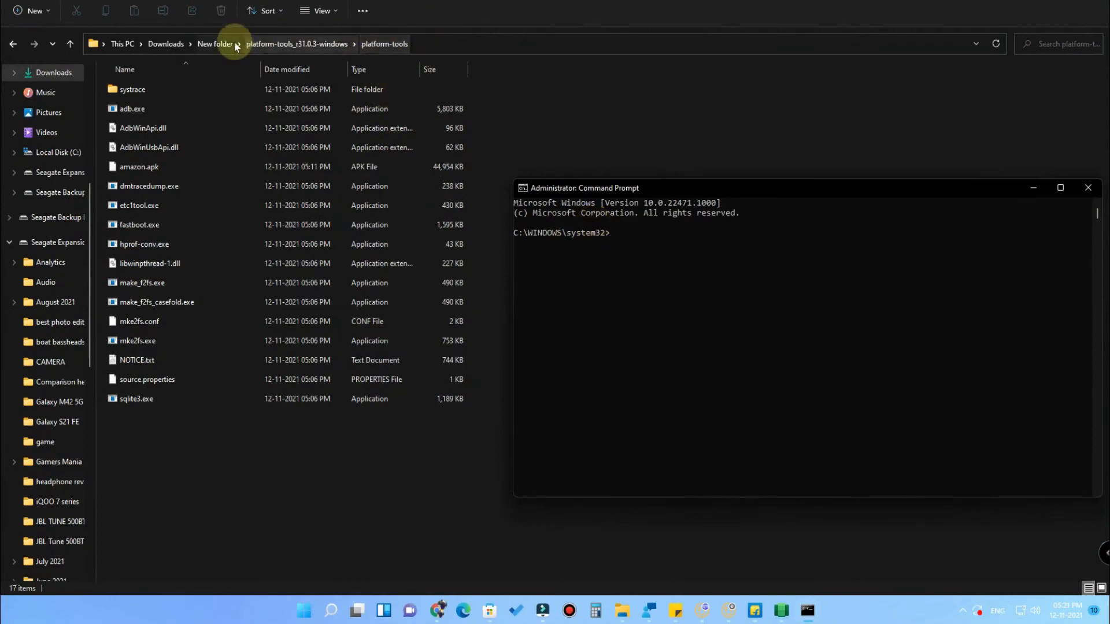
# Step: Copy the folder's path and run cd C:\Users\user\Downloads\New folder\platform-tools_r31.0.3-windows\platform-tools in Command Prompt
pyautogui.click(443, 40)
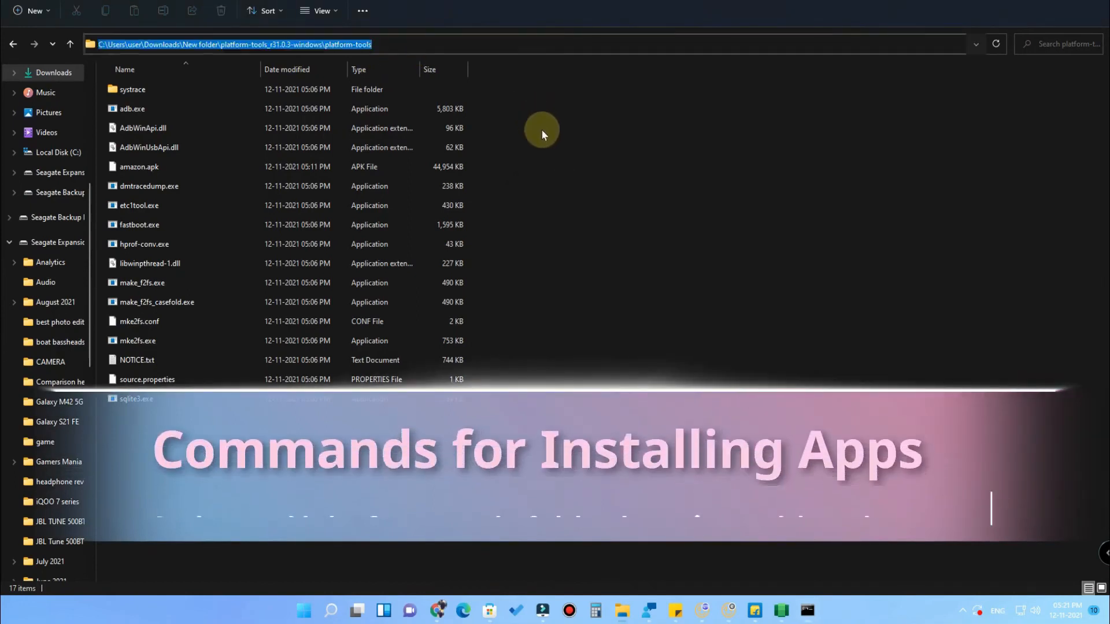
pyautogui.click(810, 611)
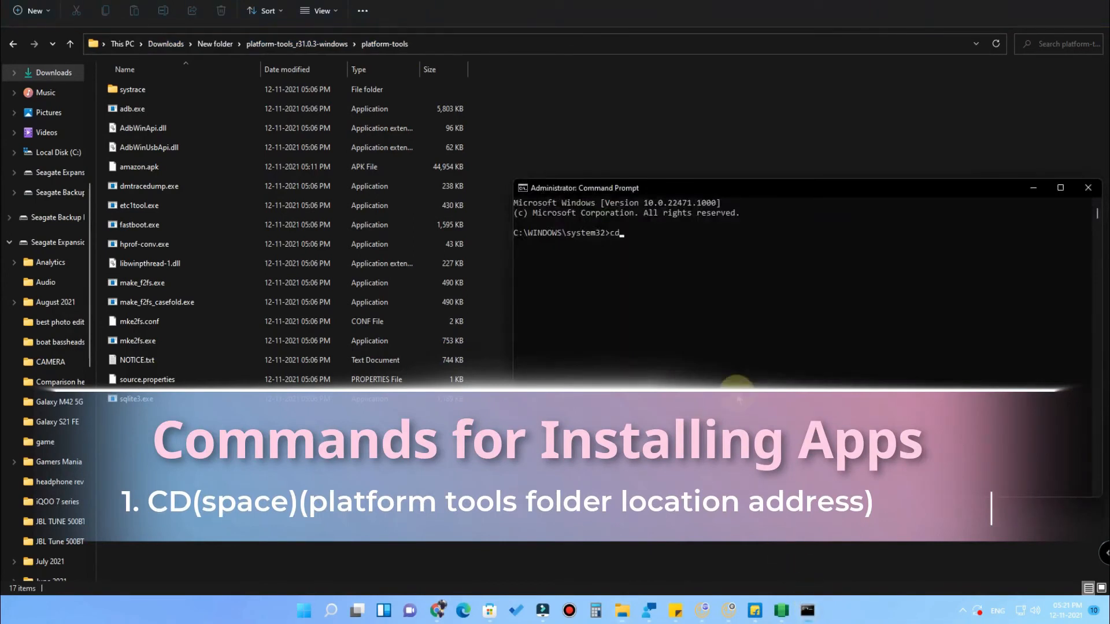
pyautogui.write('cd')
pyautogui.write('C:\\Users\\user\\Downloads\\New folder\\platform-tools_r31.0.3-windows\\platform-tools')
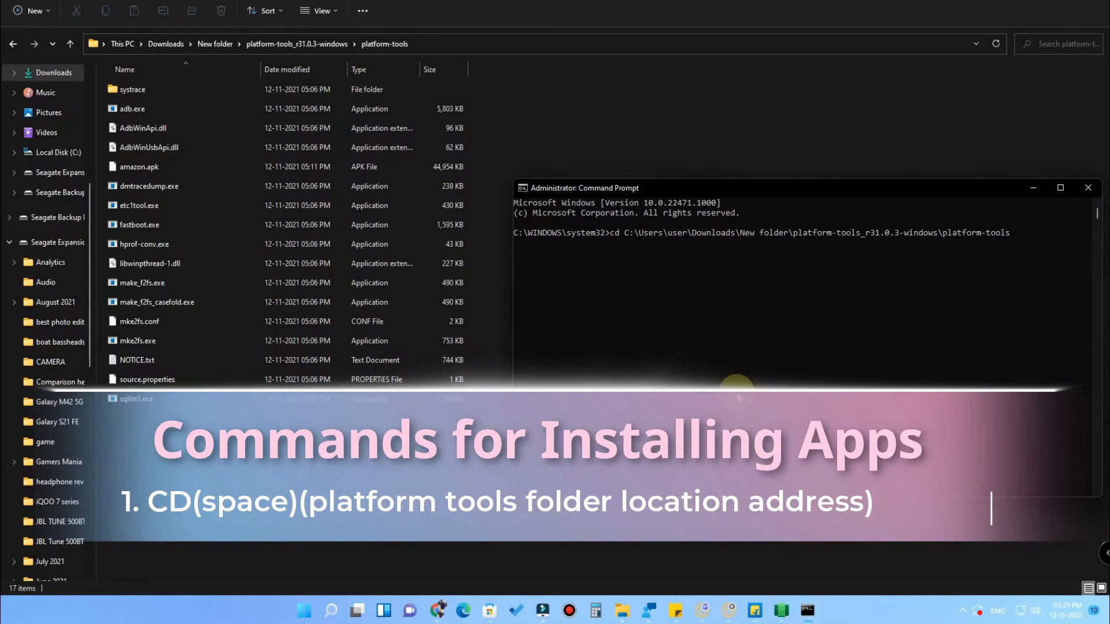
pyautogui.press('Return')
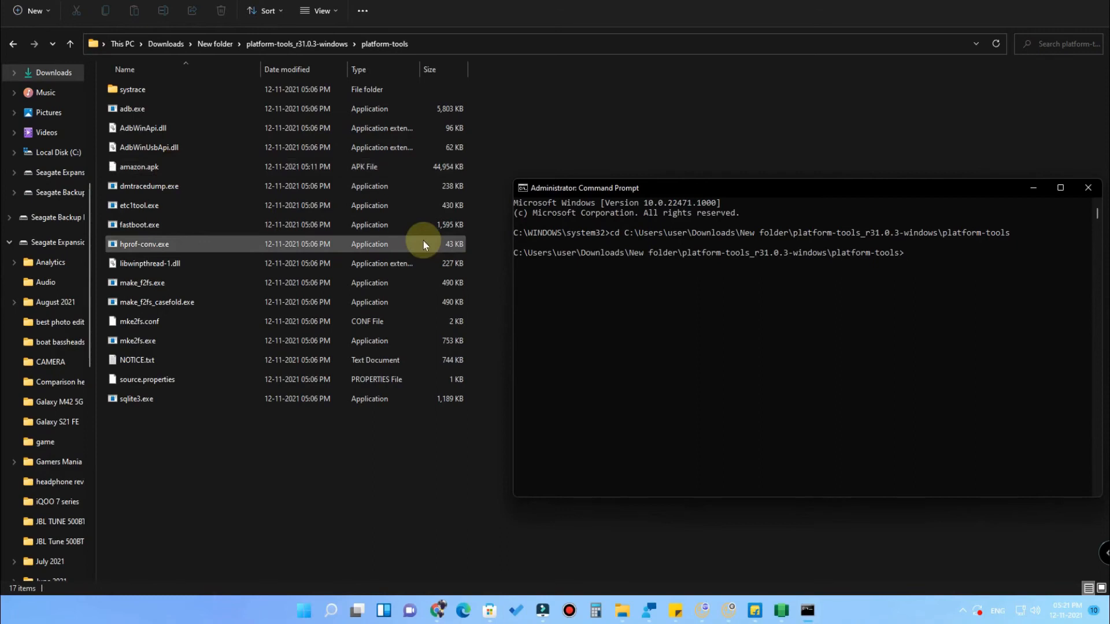
# Step: Run adb connect 172.17.17.137 in Command Prompt, copying the IP address from Windows Subsystem for Android Settings
pyautogui.write('ad')
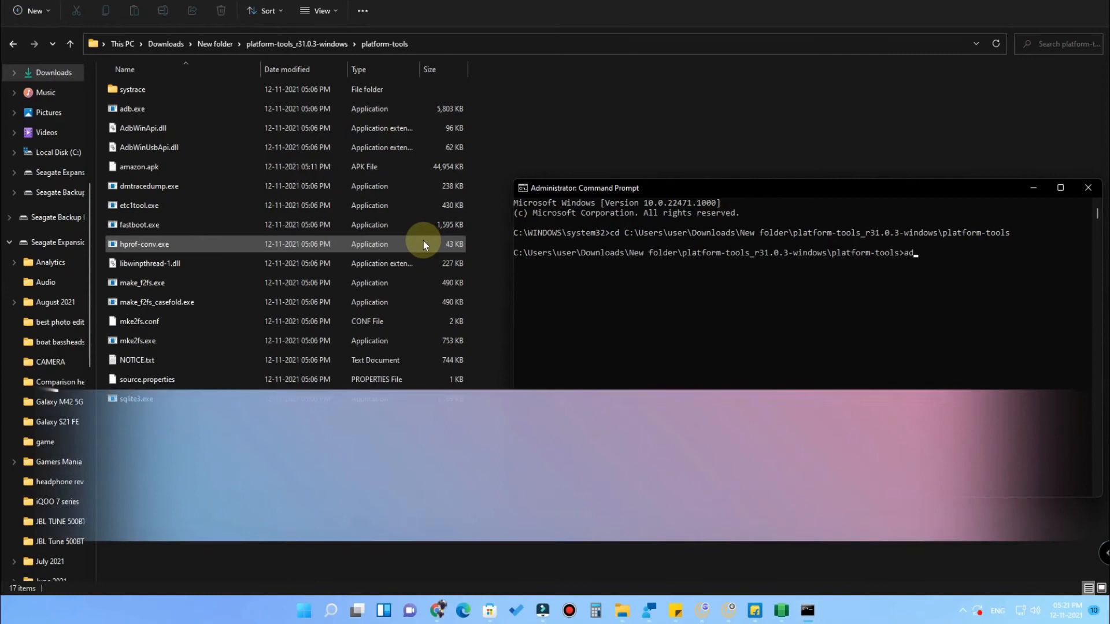
pyautogui.write('b connect')
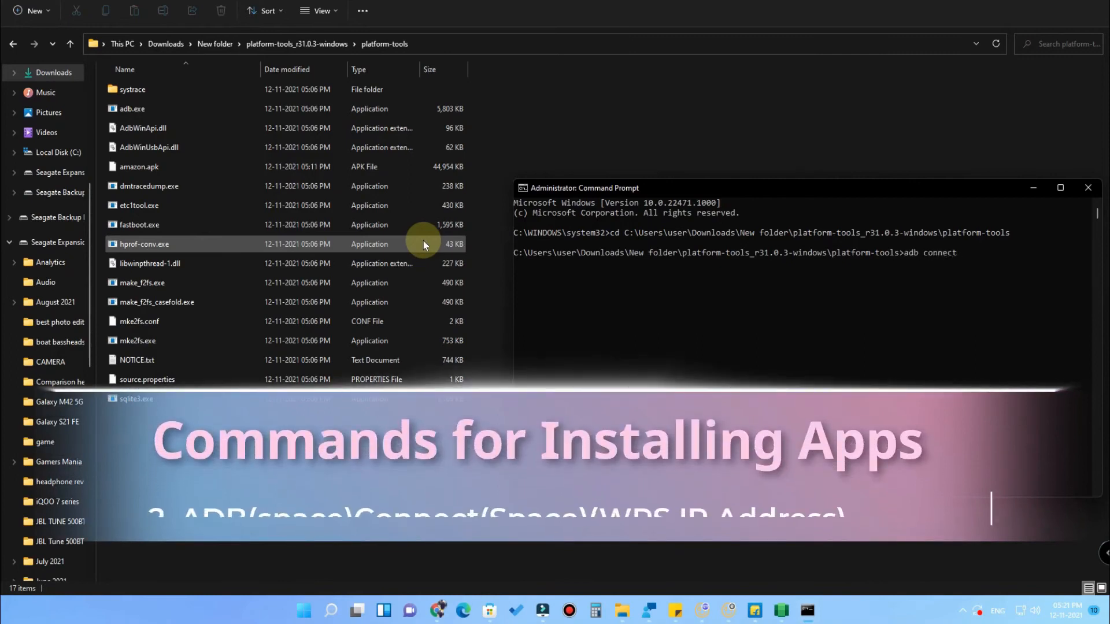
pyautogui.click(781, 609)
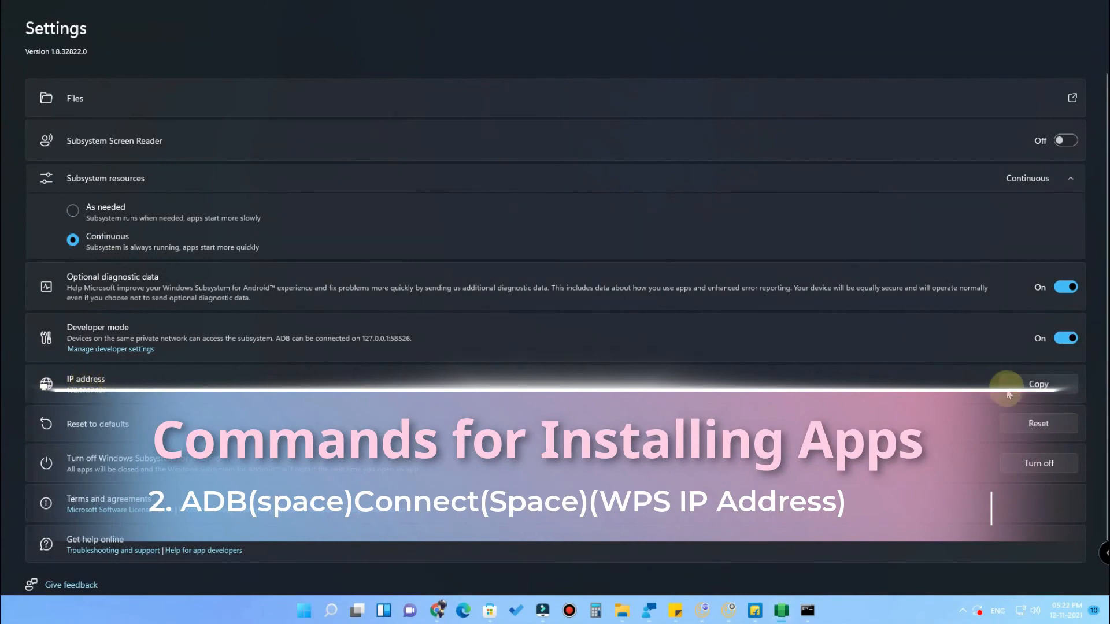
pyautogui.click(1045, 384)
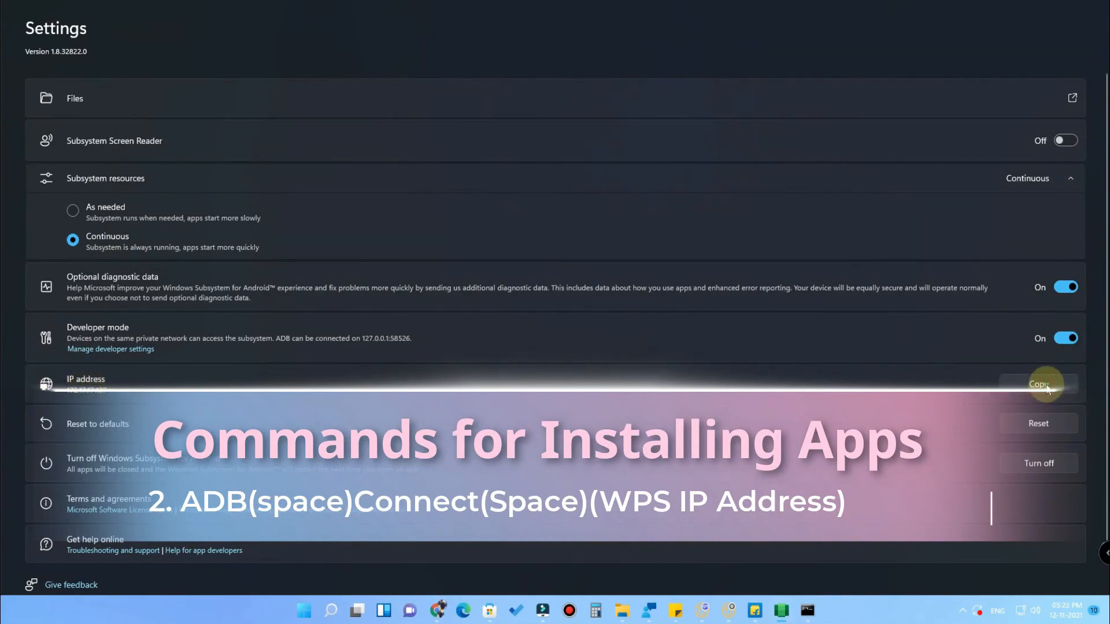
pyautogui.click(807, 612)
pyautogui.rightClick(976, 248)
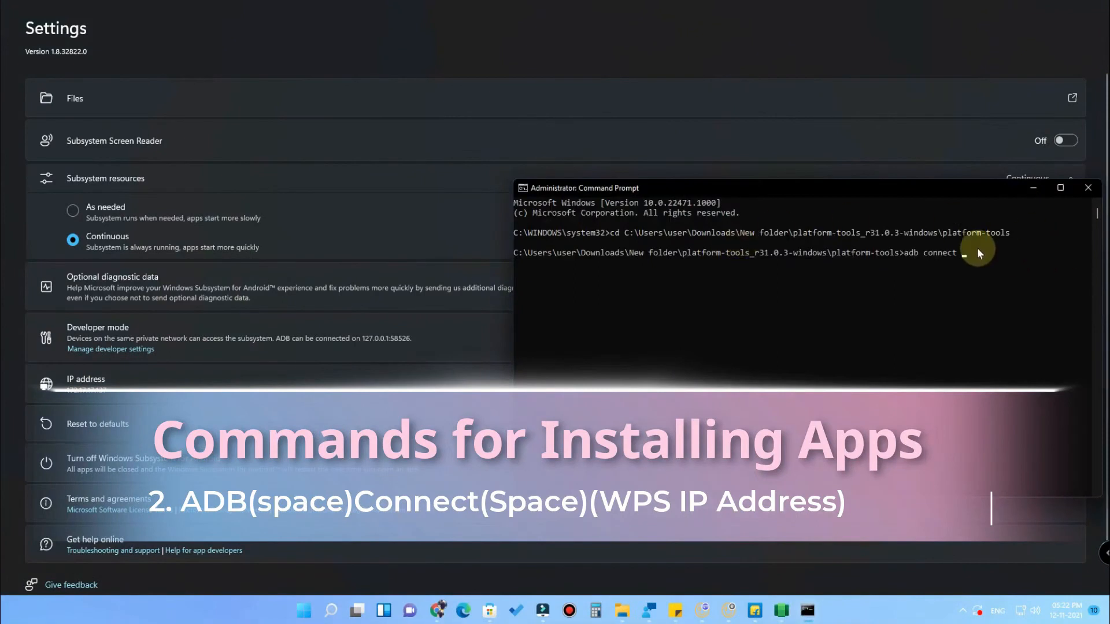
pyautogui.press('Return')
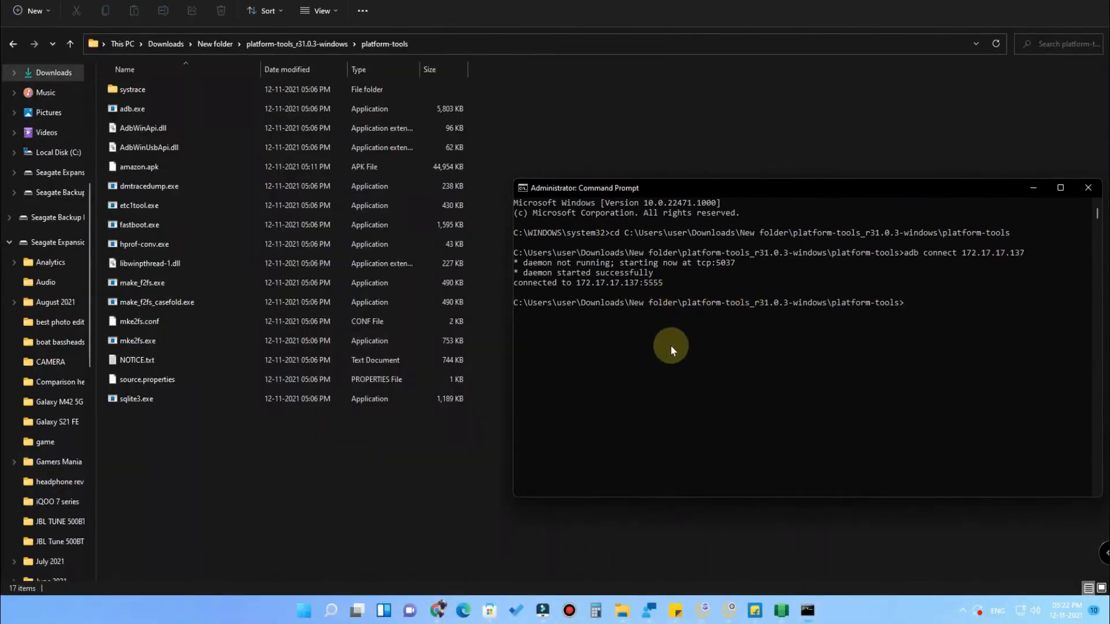
# Step: Install the downloaded APK by running adb install amazon.apk, and minimize Command Prompt
pyautogui.write('adb ')
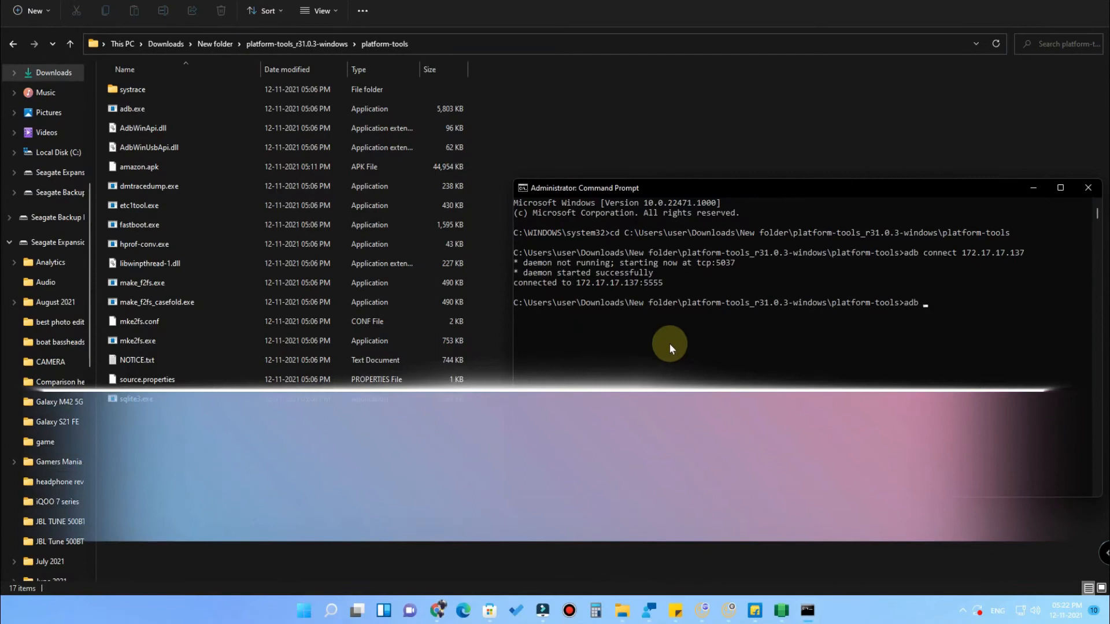
pyautogui.write('install')
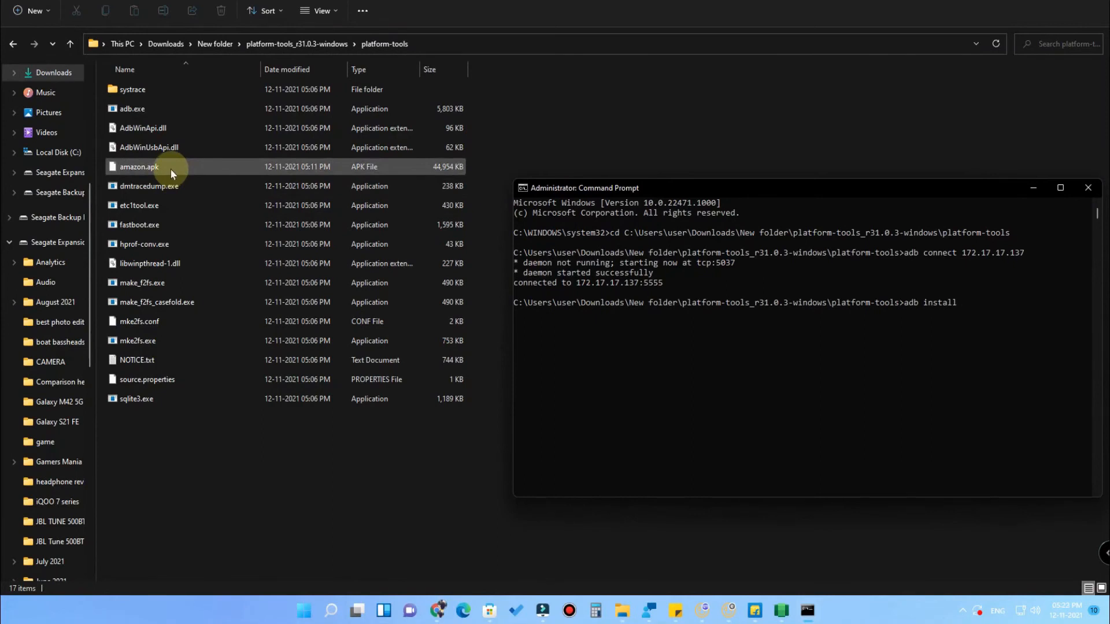
pyautogui.write('amazon.apk')
pyautogui.press('Return')
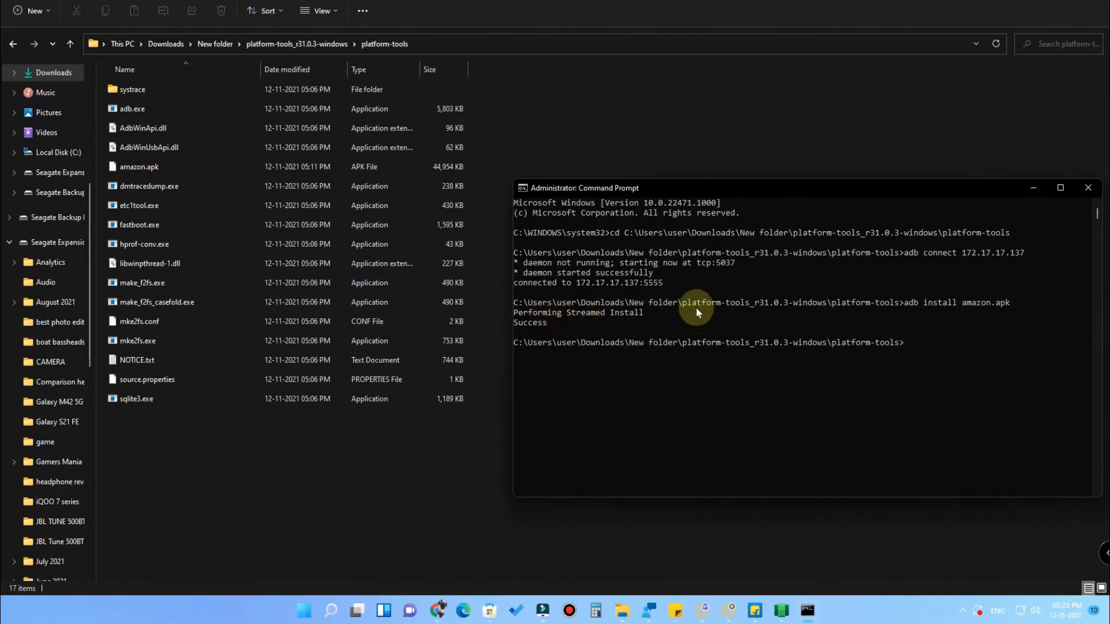
pyautogui.click(1032, 189)
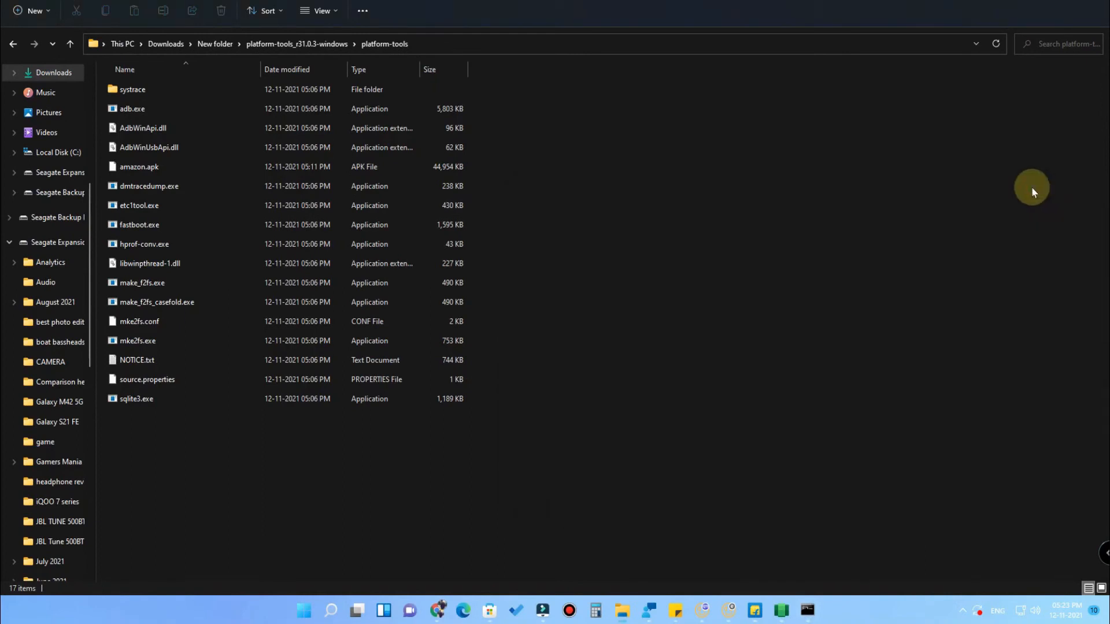
# Step: Refresh the desktop and launch the newly installed Amazon app
pyautogui.click(330, 615)
pyautogui.click(305, 611)
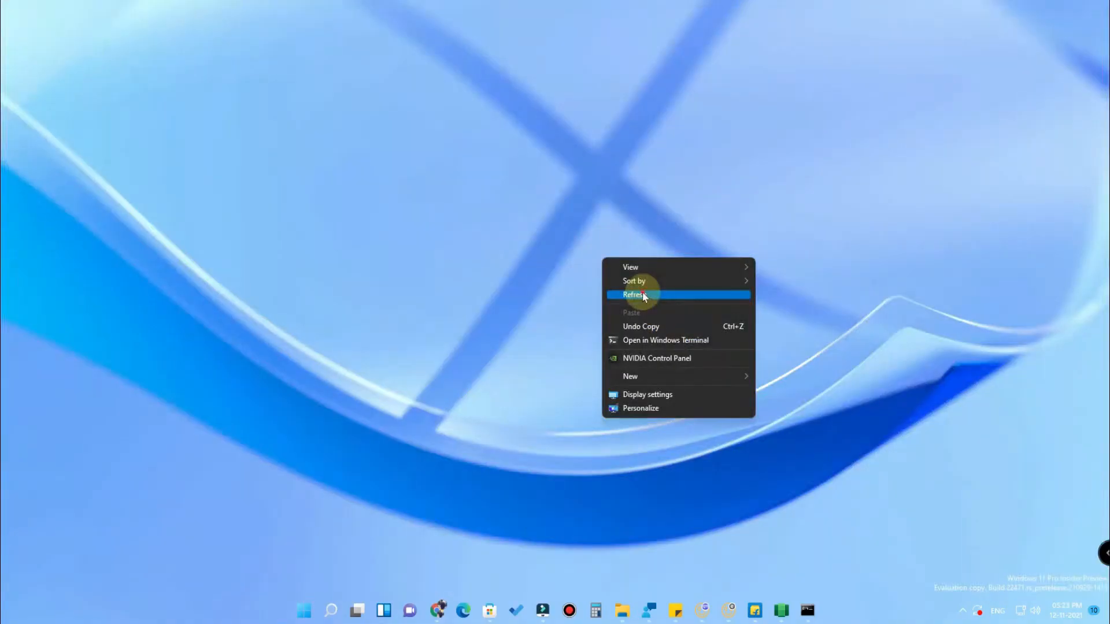
pyautogui.click(639, 290)
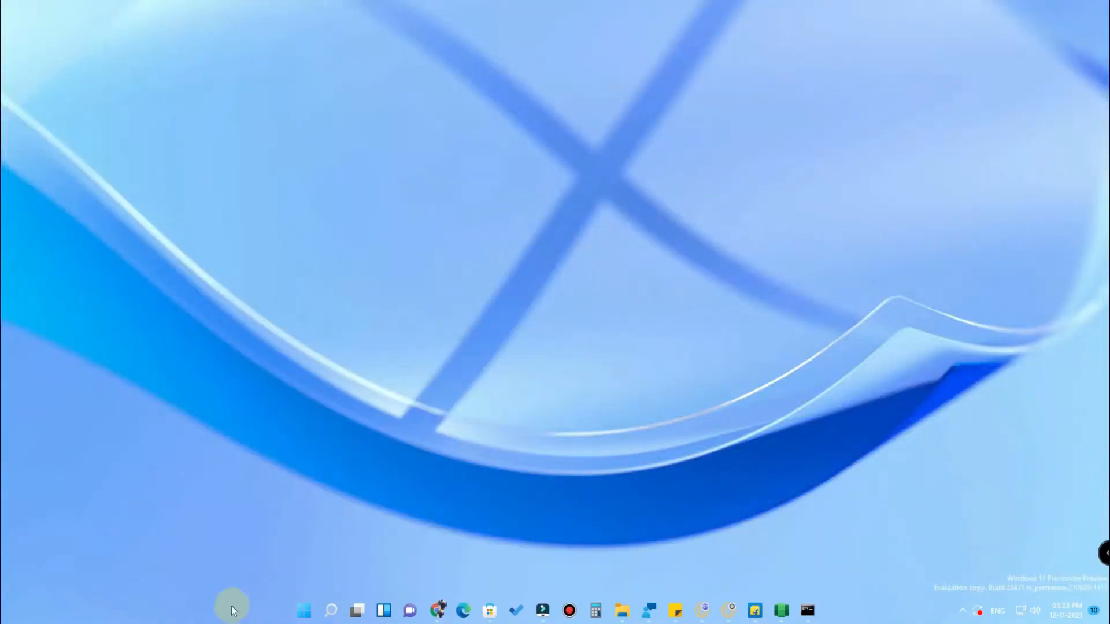
pyautogui.click(300, 614)
pyautogui.click(467, 450)
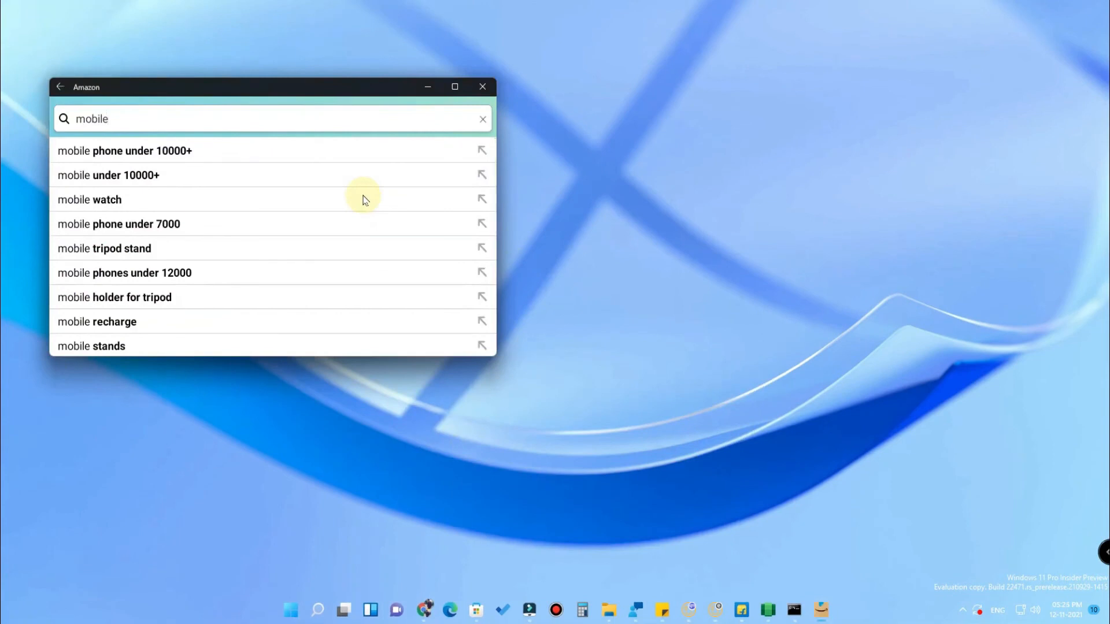
# Step: Choose the "mobile under 10000+" search suggestion in the Amazon app and browse the product results
pyautogui.click(180, 175)
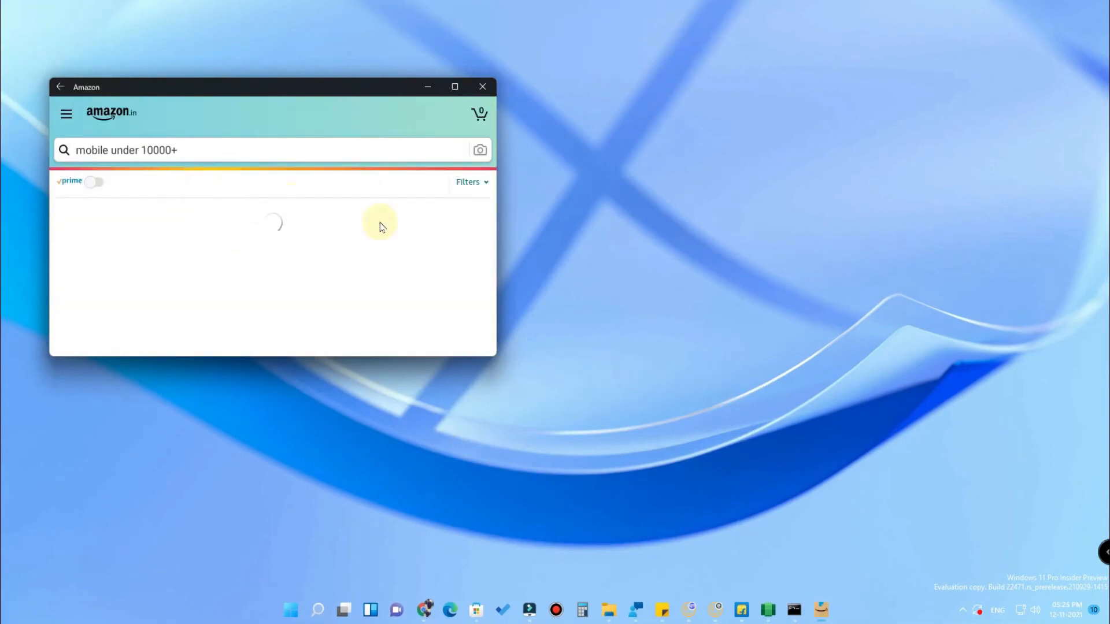
pyautogui.scroll(-5, 235, 279)
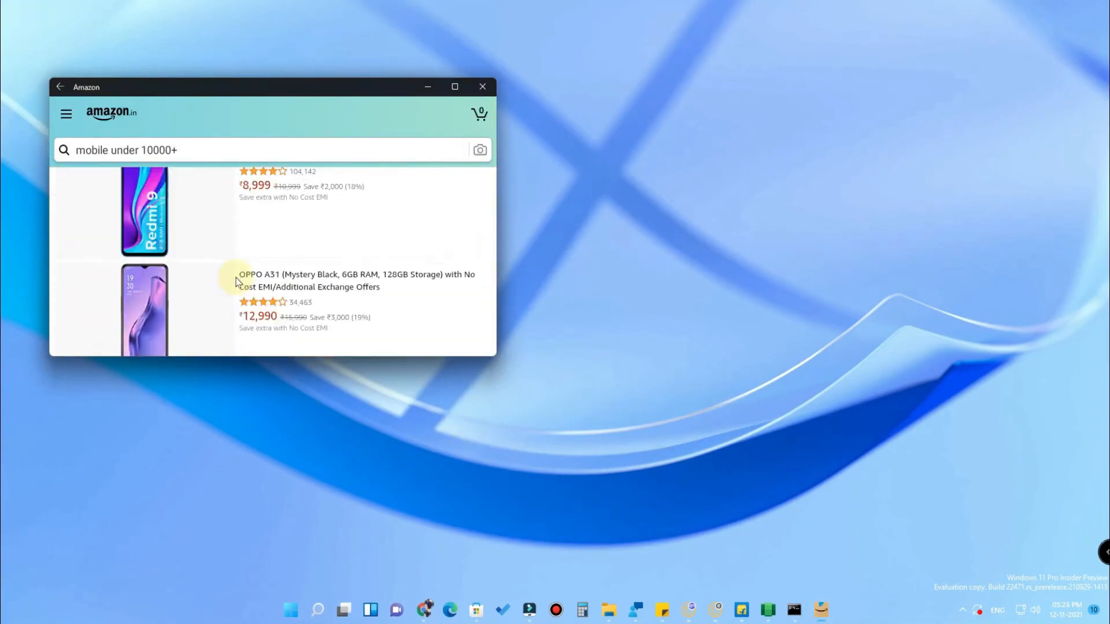
pyautogui.scroll(-1, 236, 281)
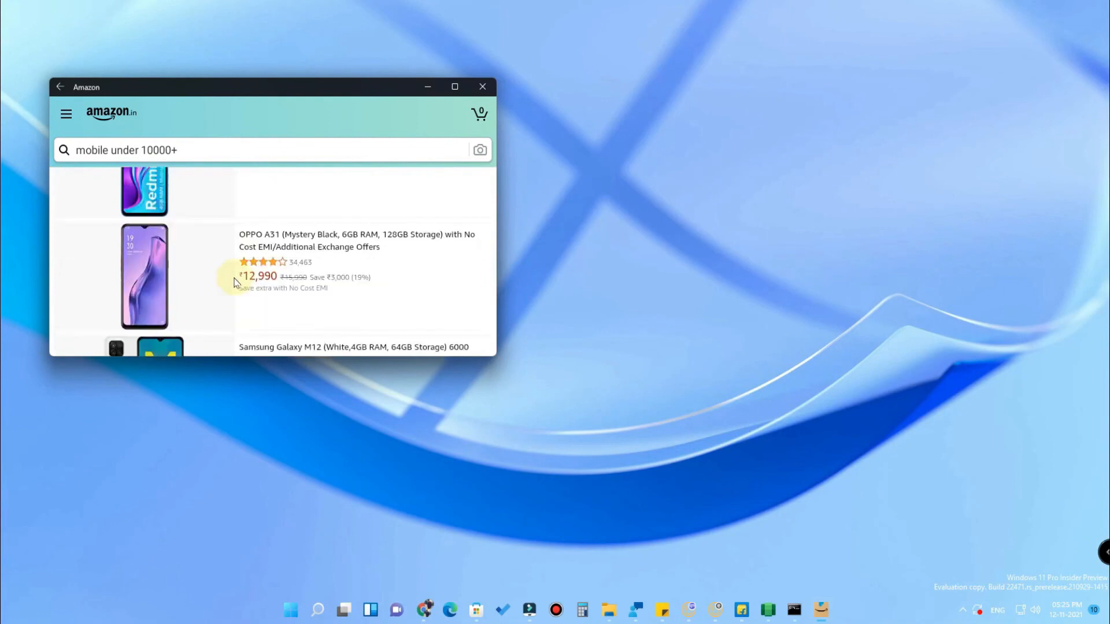
# Step: Scroll further through the Amazon product results, reposition the app window on the desktop and minimize it
pyautogui.scroll(-1, 236, 283)
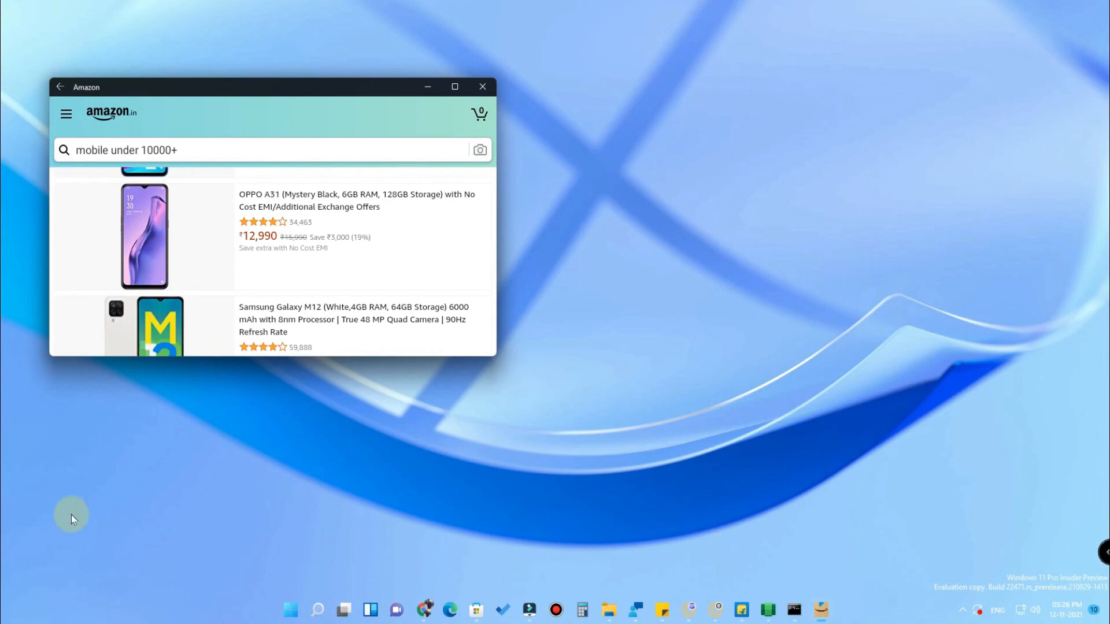
pyautogui.click(334, 87)
pyautogui.moveTo(335, 87); pyautogui.dragTo(332, 123)
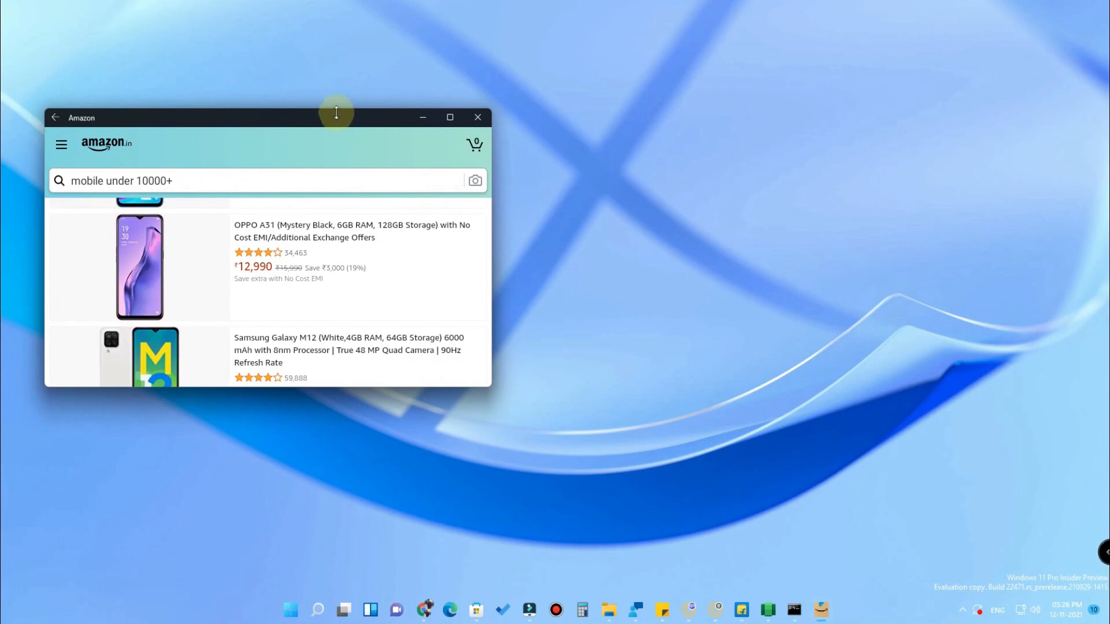
pyautogui.click(422, 117)
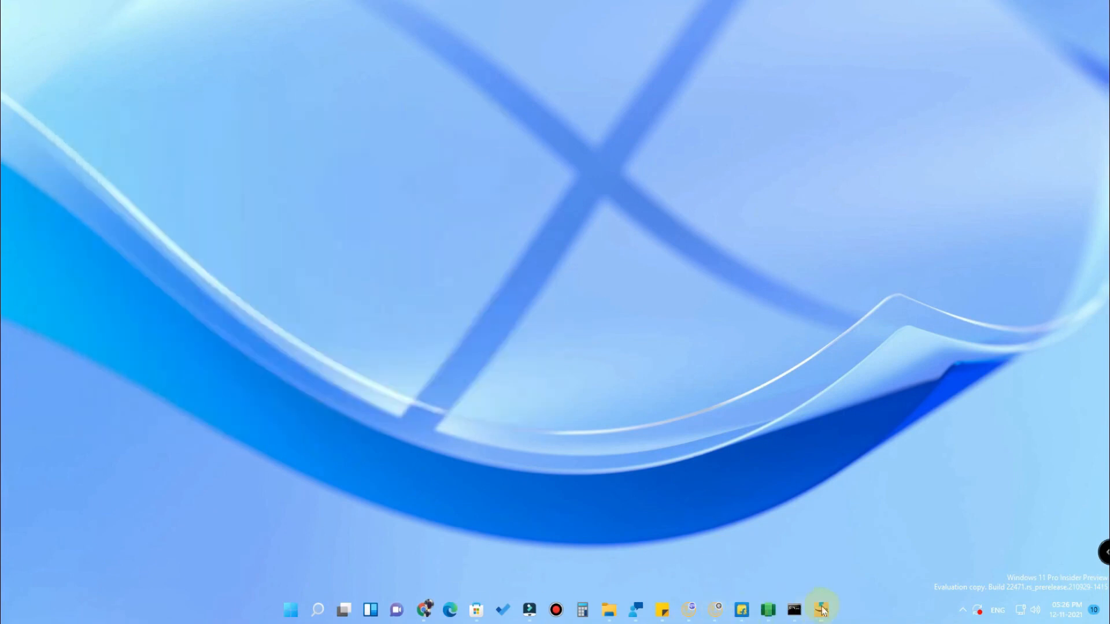
# Step: Switch to the platform-tools folder in File Explorer and the Command Prompt window, and move Command Prompt slightly higher over the folder
pyautogui.click(319, 609)
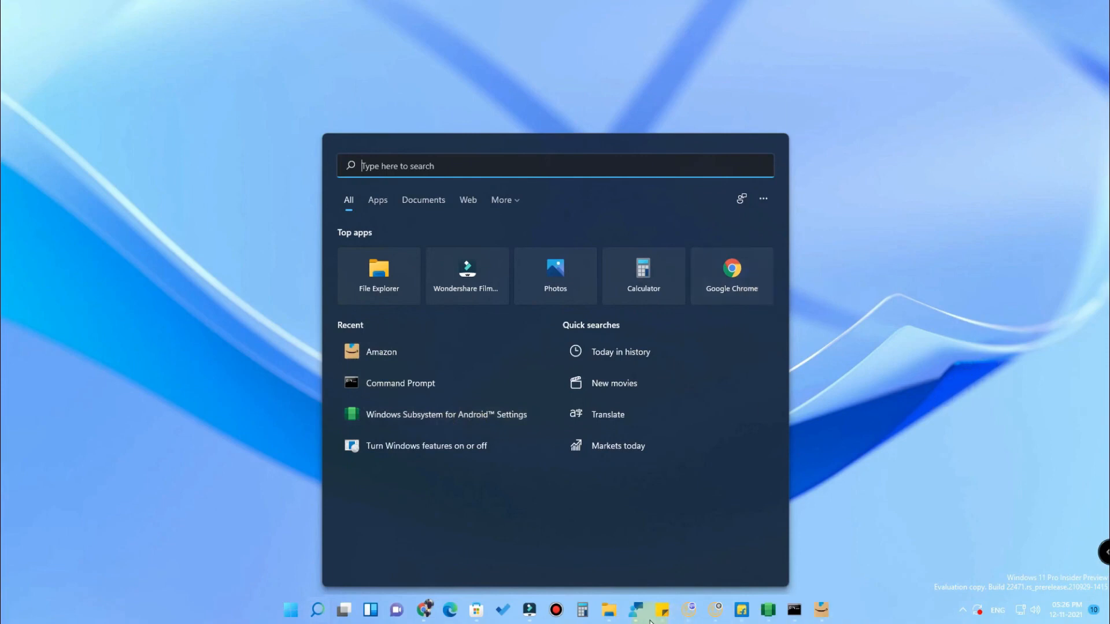
pyautogui.moveTo(609, 610)
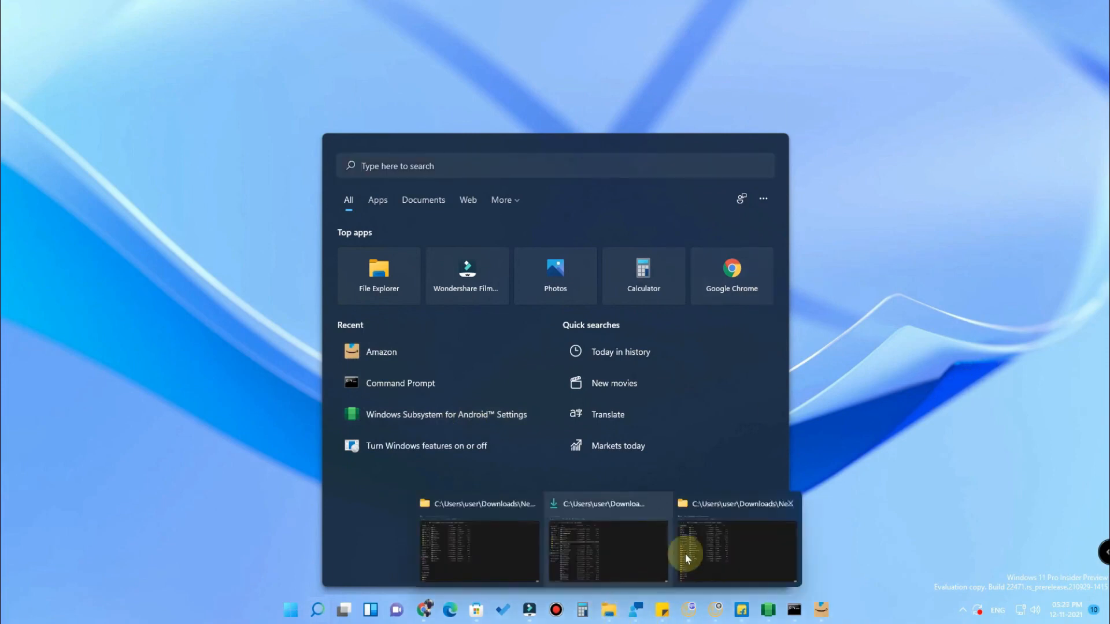
pyautogui.moveTo(738, 545)
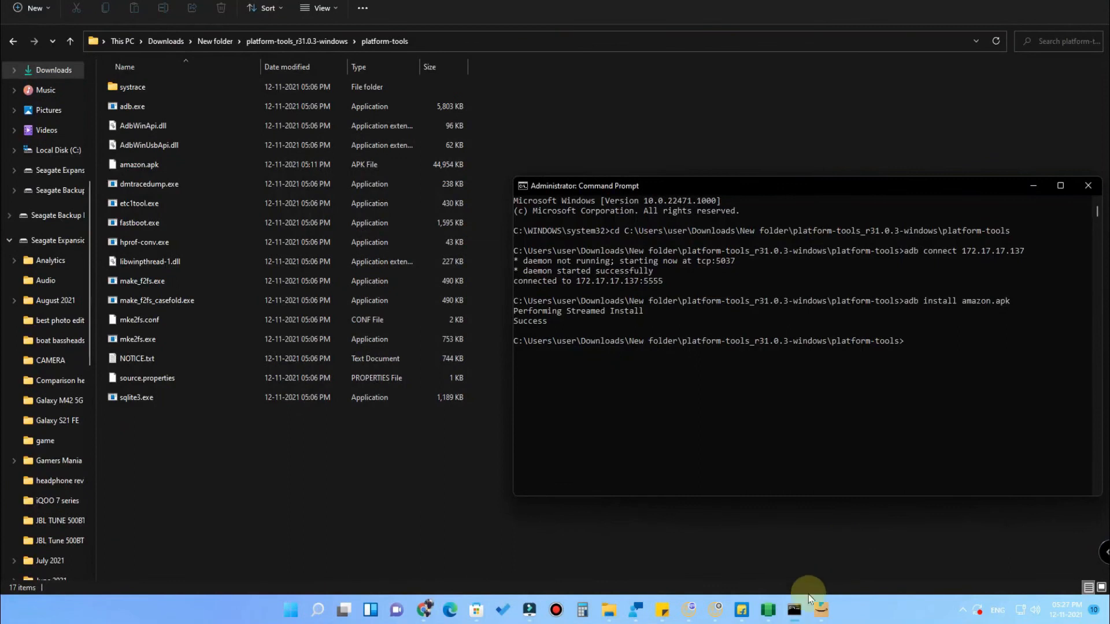
pyautogui.moveTo(801, 188); pyautogui.dragTo(793, 169)
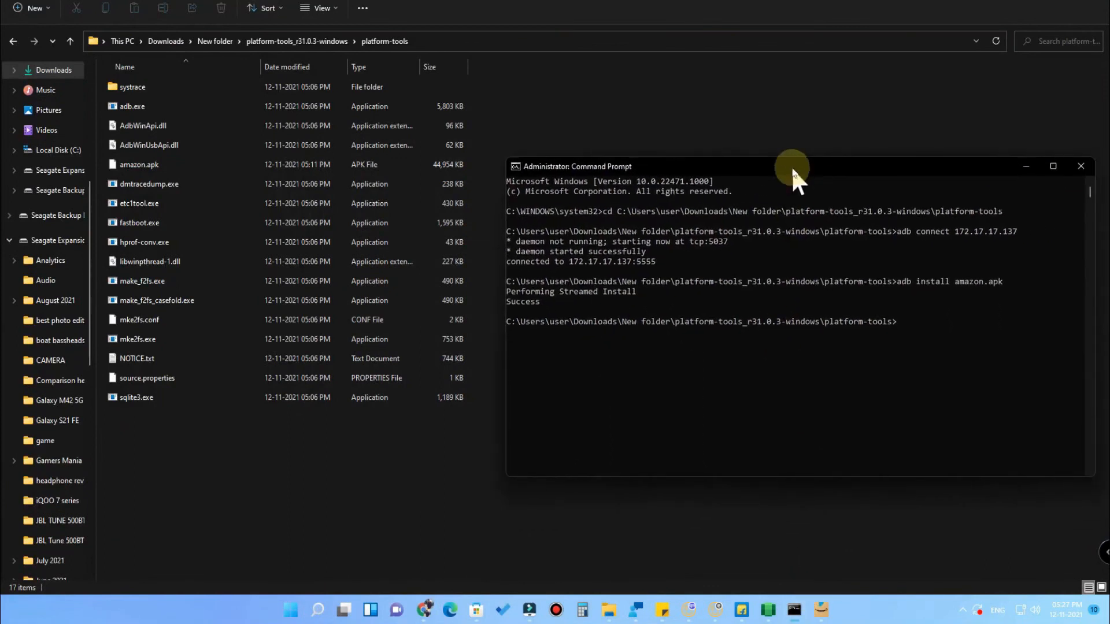